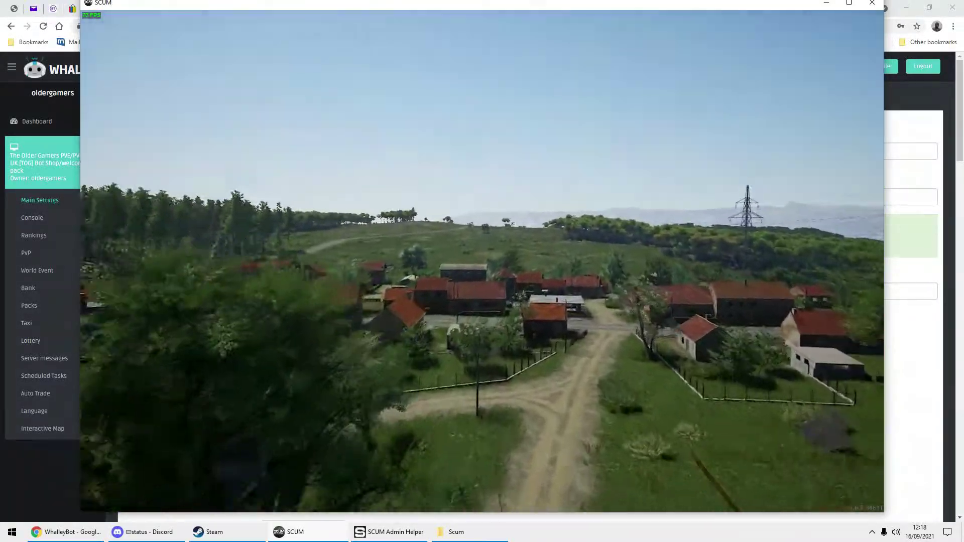
- Run the #Location command in the in-game chat for the player's username with the option true
{"action": "key", "text": "w"}
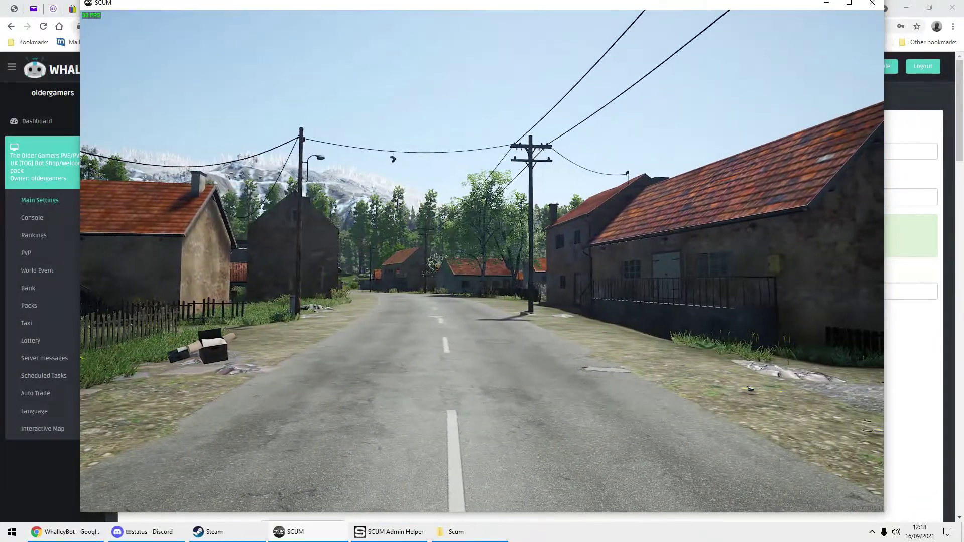
{"action": "key", "text": "t"}
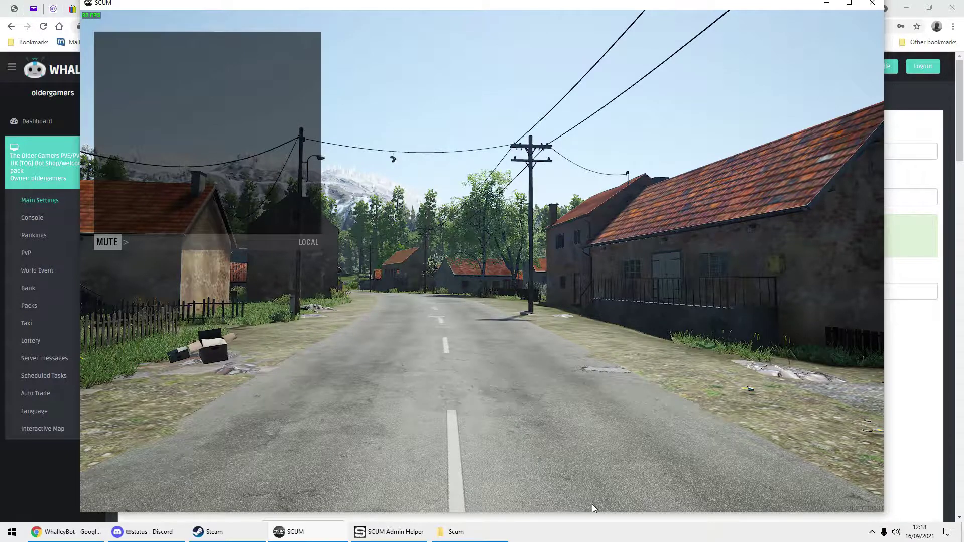
{"action": "type", "text": "#"}
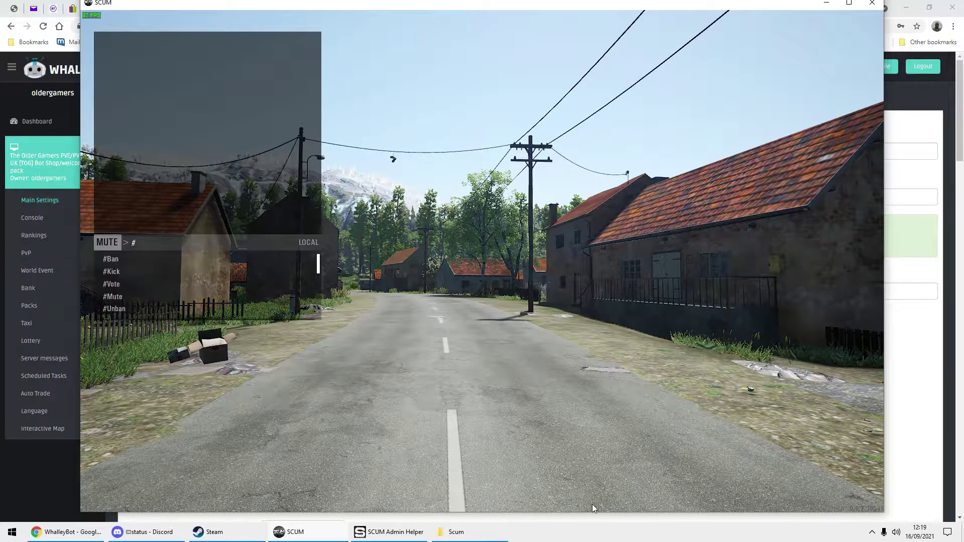
{"action": "type", "text": "loc"}
{"action": "key", "text": "Tab"}
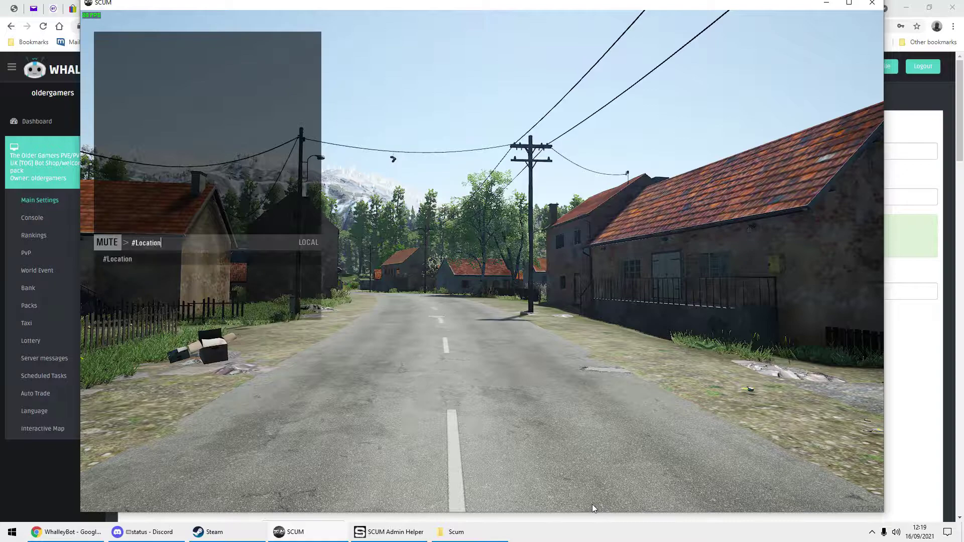
{"action": "type", "text": "surviv0r1969"}
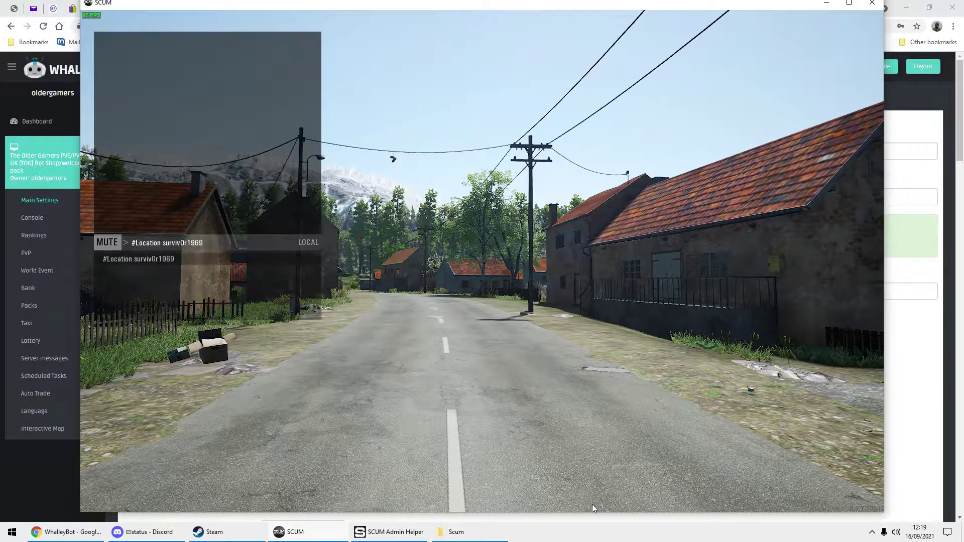
{"action": "type", "text": " true"}
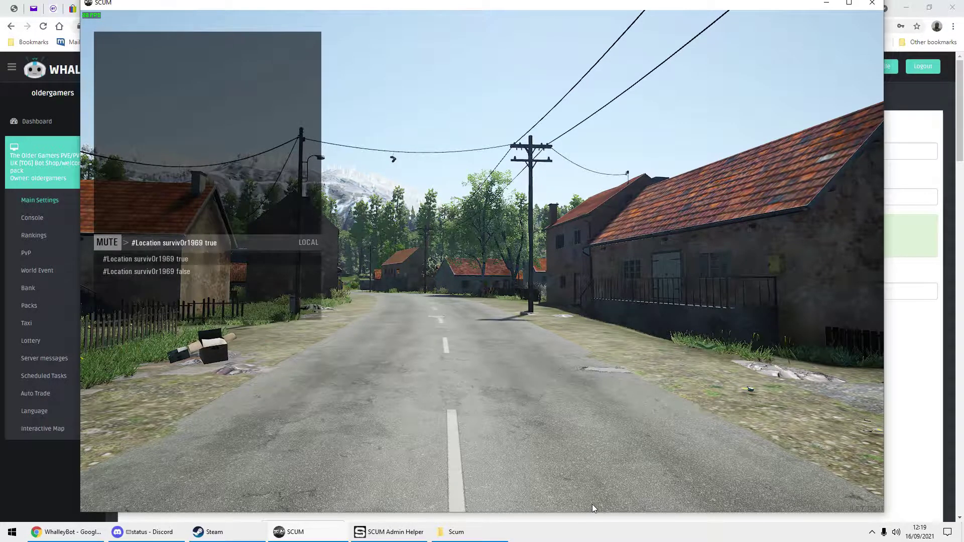
{"action": "key", "text": "Return"}
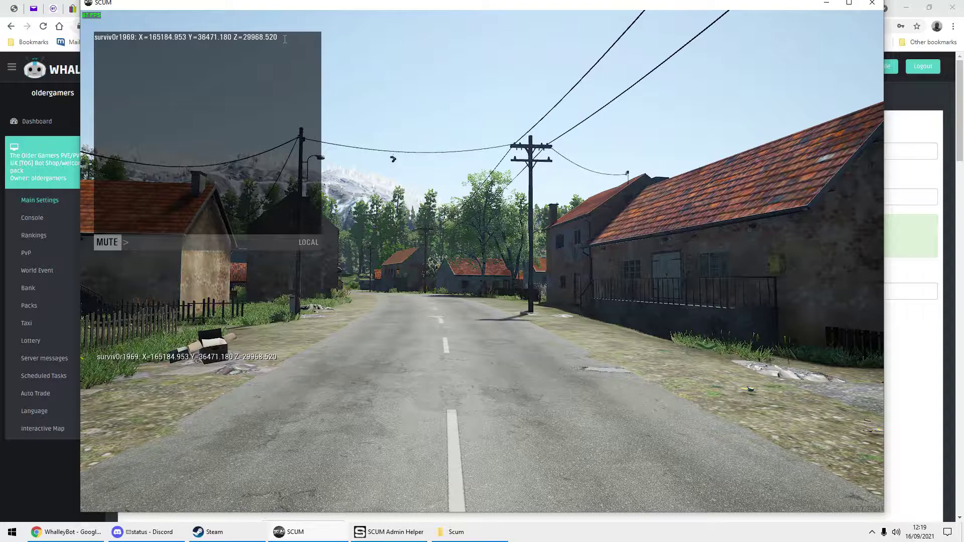
- Copy the reported X, Y and Z coordinates from the game chat and switch to Chrome to open WhalleyBot's World Event settings
{"action": "left_click_drag", "start_coordinate": [278, 37], "coordinate": [153, 42]}
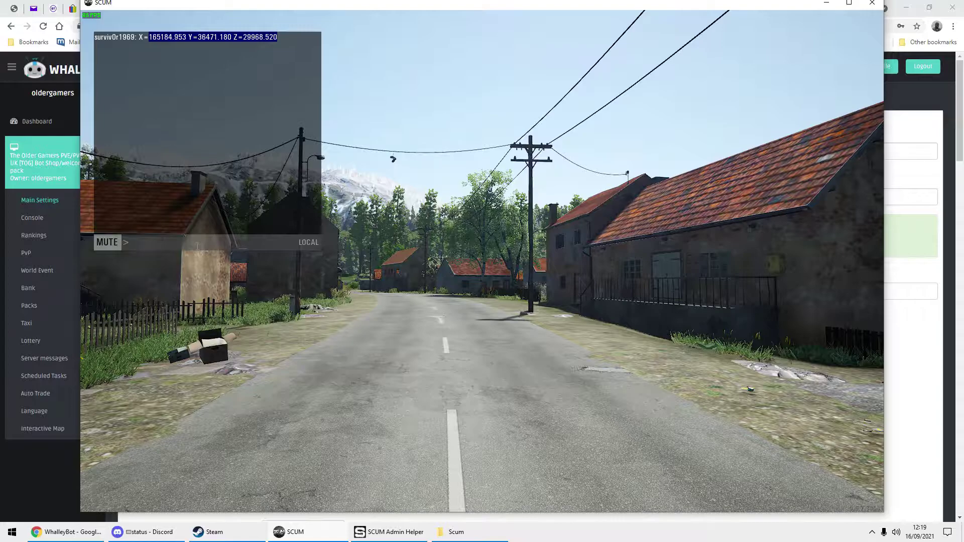
{"action": "left_click", "coordinate": [197, 244]}
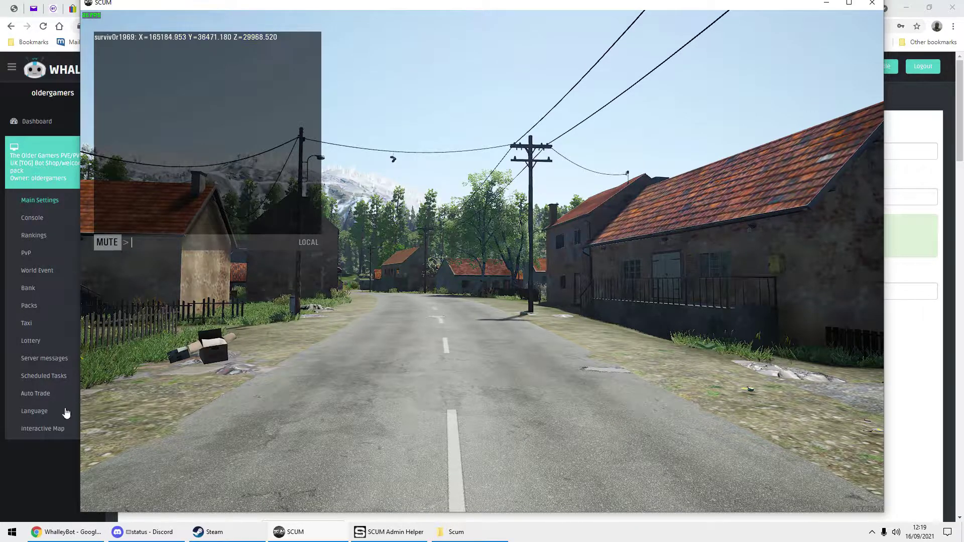
{"action": "left_click", "coordinate": [66, 531]}
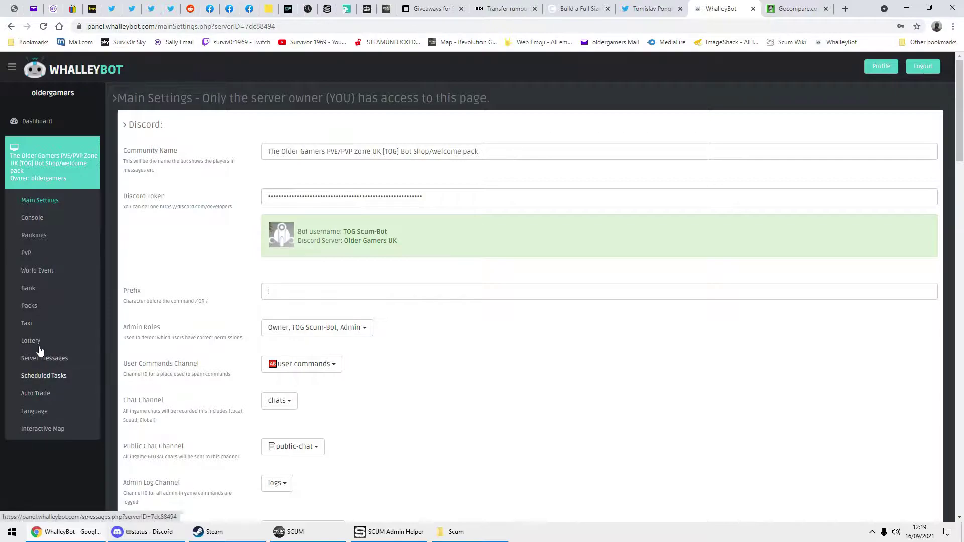
{"action": "left_click", "coordinate": [40, 275]}
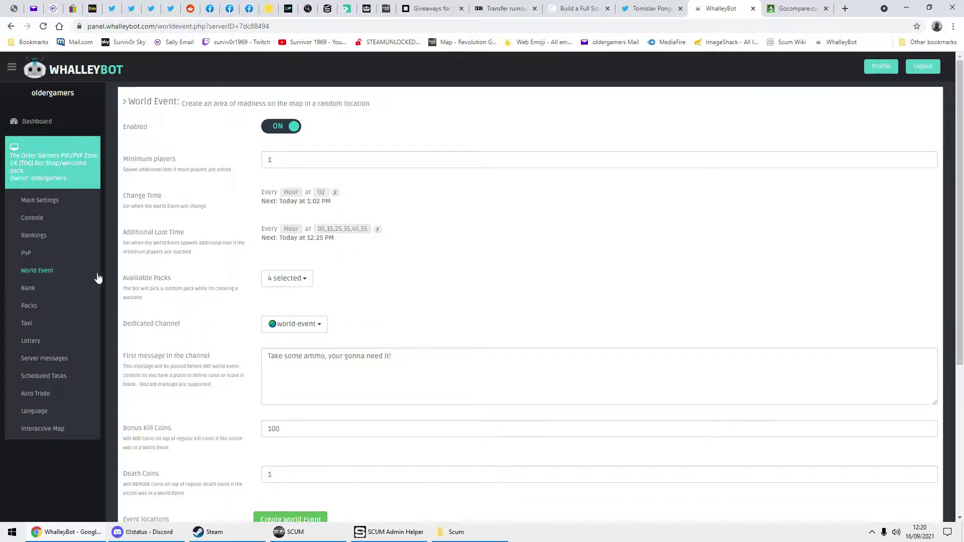
- Examine the spawn commands in the zombieevent5 pack and return to the pack list
{"action": "left_click", "coordinate": [30, 305]}
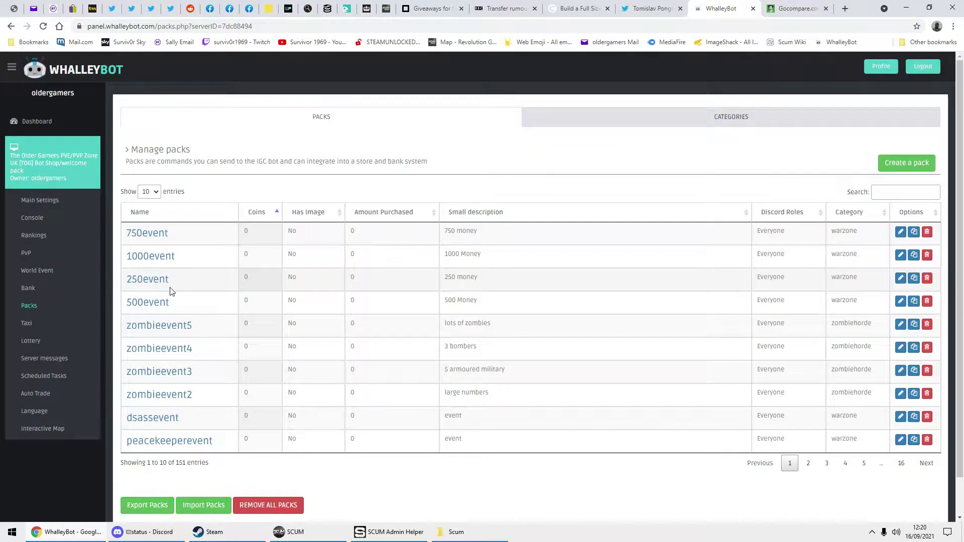
{"action": "left_click", "coordinate": [161, 326]}
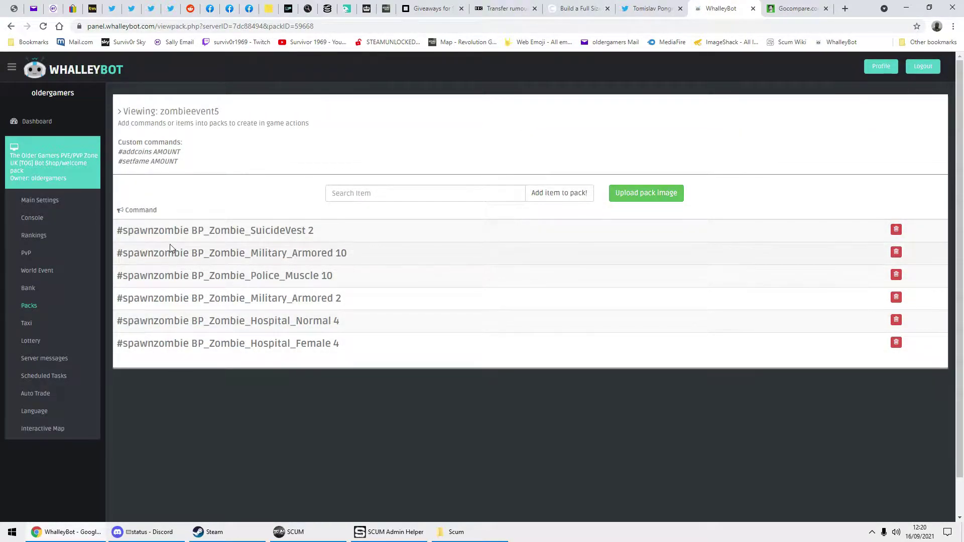
{"action": "left_click", "coordinate": [37, 307]}
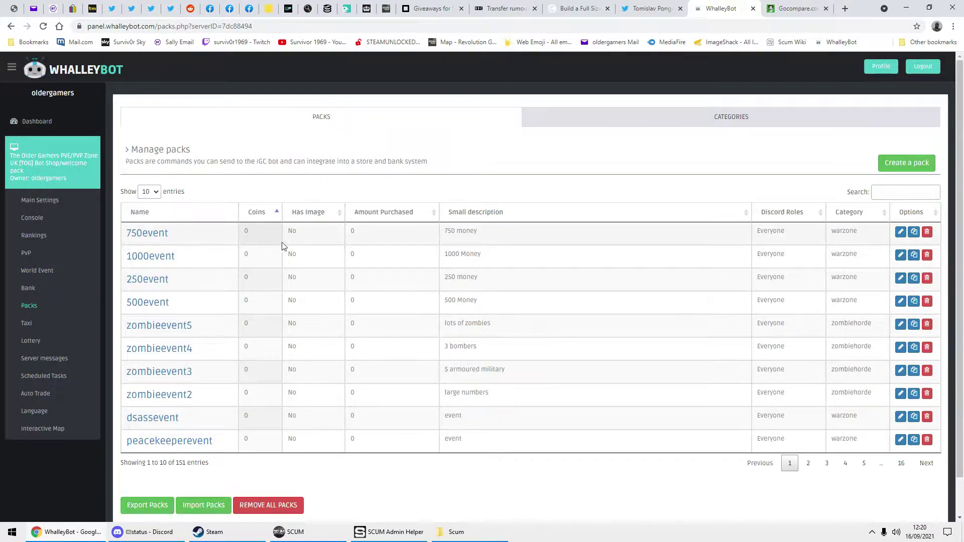
- Sort the pack list by category in descending order and show 50 entries per page
{"action": "left_click", "coordinate": [847, 220]}
{"action": "left_click", "coordinate": [846, 216]}
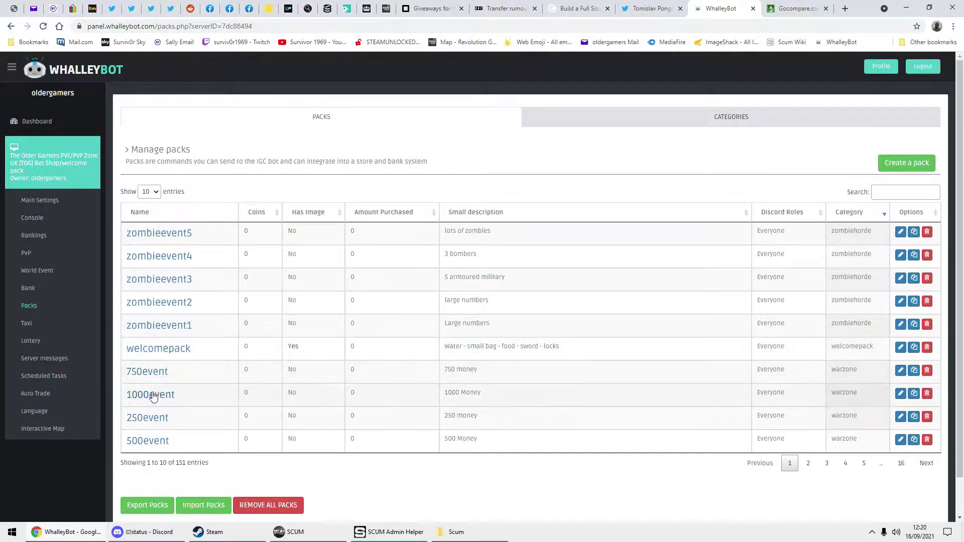
{"action": "left_click", "coordinate": [149, 191]}
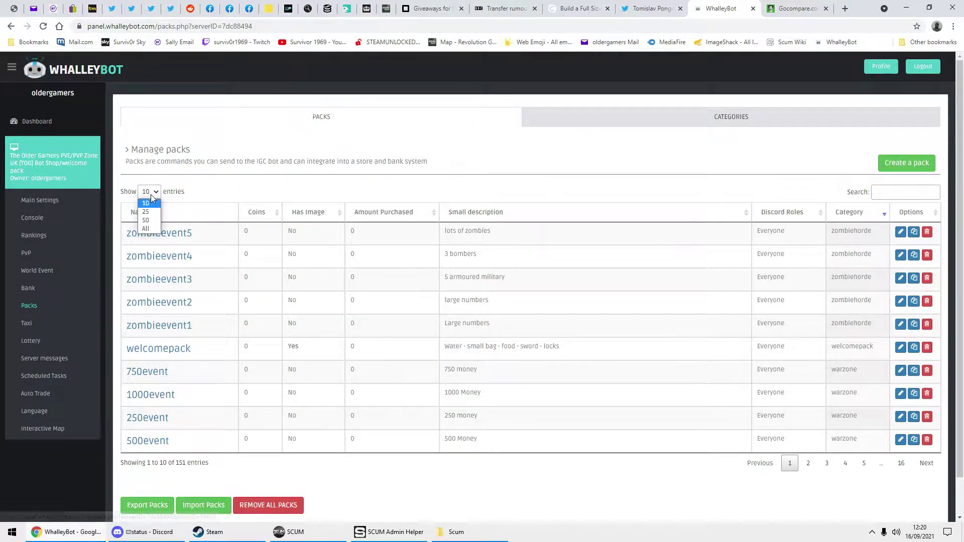
{"action": "left_click", "coordinate": [146, 221]}
- Find the mk18event pack among the warzone packs and open it to examine its item spawn commands
{"action": "scroll", "coordinate": [204, 281], "scroll_direction": "down", "scroll_amount": 3}
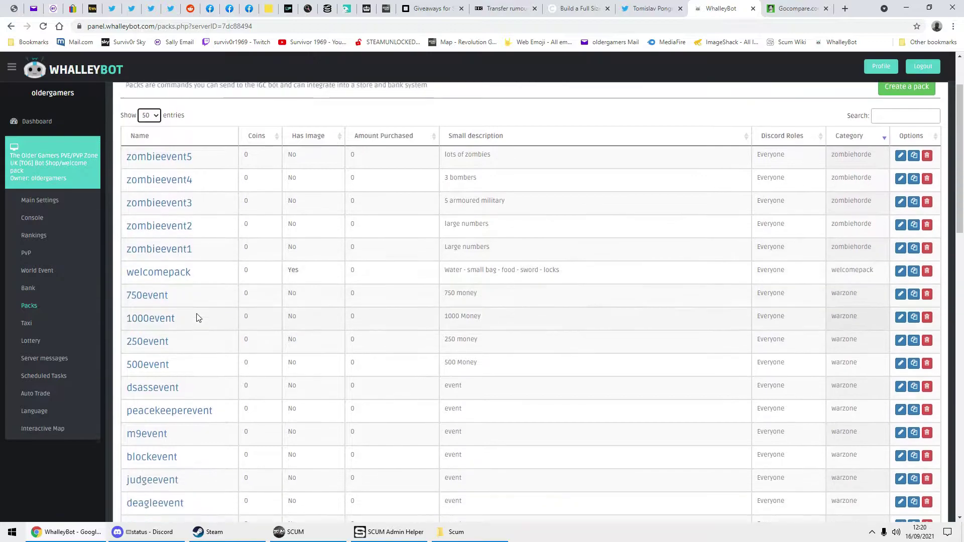
{"action": "scroll", "coordinate": [186, 332], "scroll_direction": "down", "scroll_amount": 2}
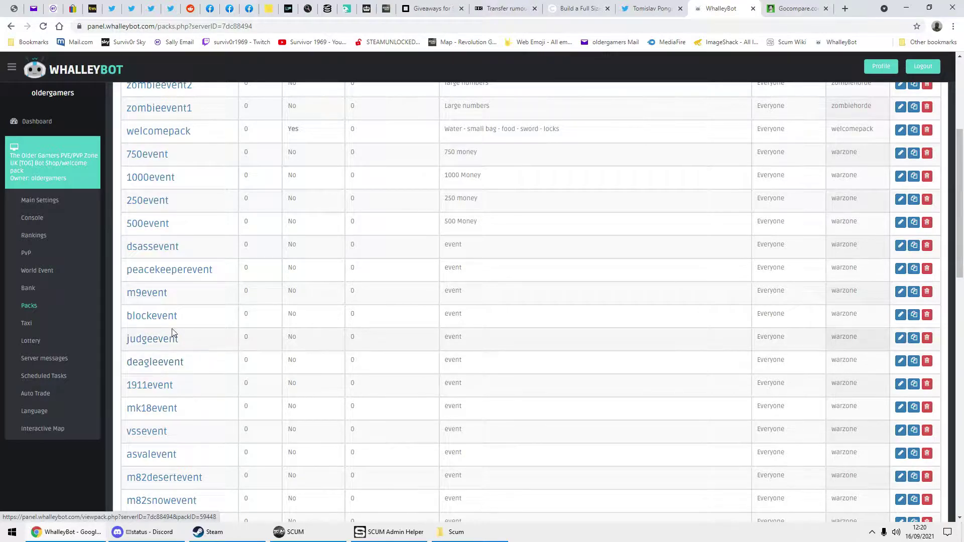
{"action": "scroll", "coordinate": [172, 333], "scroll_direction": "down", "scroll_amount": 1}
{"action": "scroll", "coordinate": [171, 332], "scroll_direction": "down", "scroll_amount": 1}
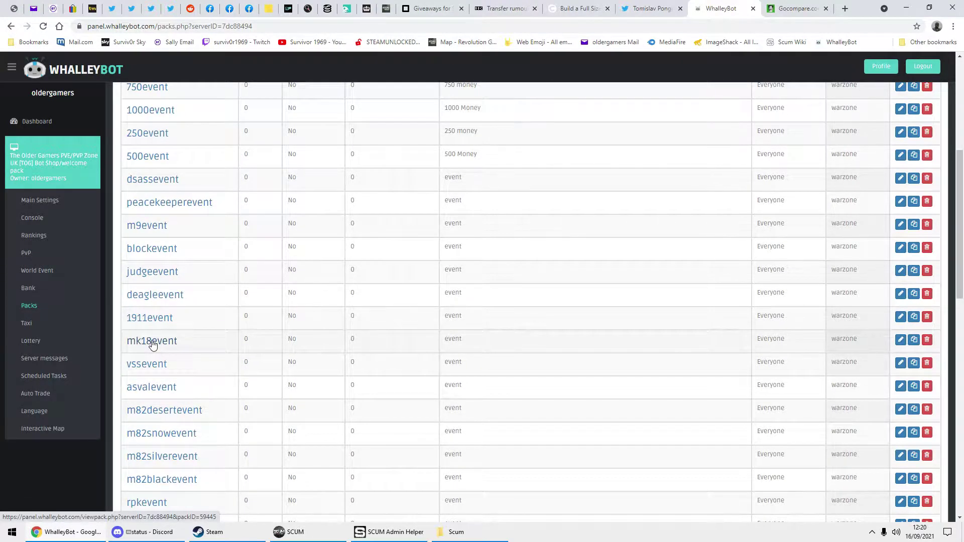
{"action": "left_click", "coordinate": [153, 343]}
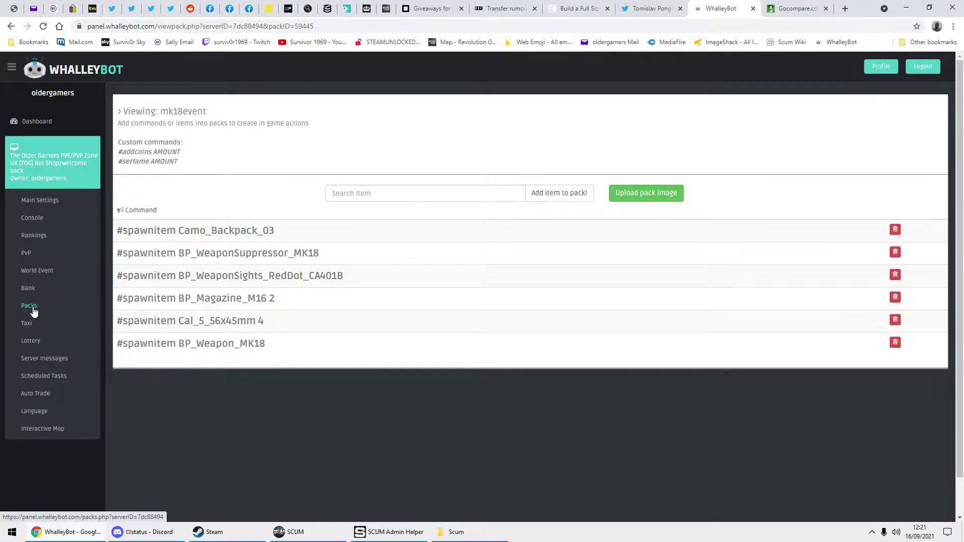
- In the World Event settings, deselect blockevent and select dsassevent among the available packs
{"action": "left_click", "coordinate": [38, 270]}
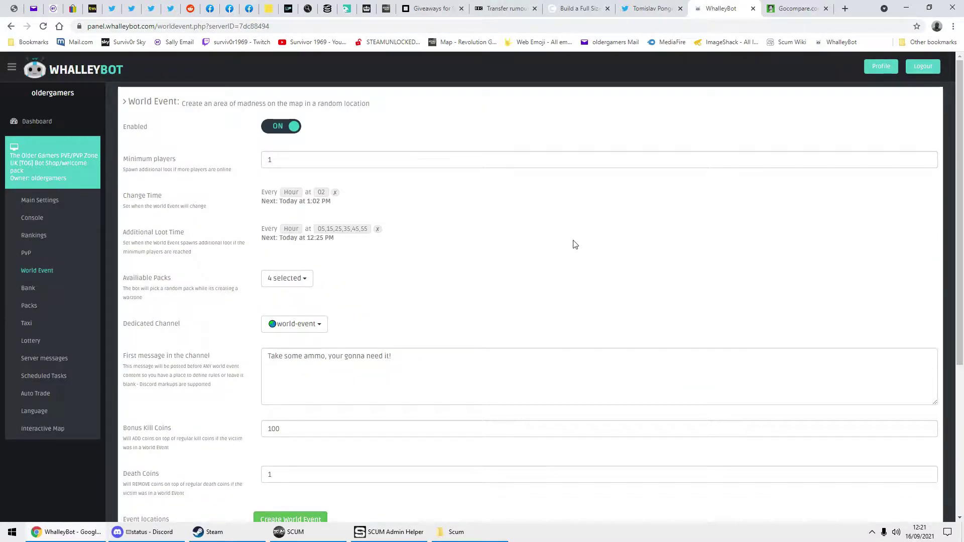
{"action": "scroll", "coordinate": [402, 253], "scroll_direction": "down", "scroll_amount": 1}
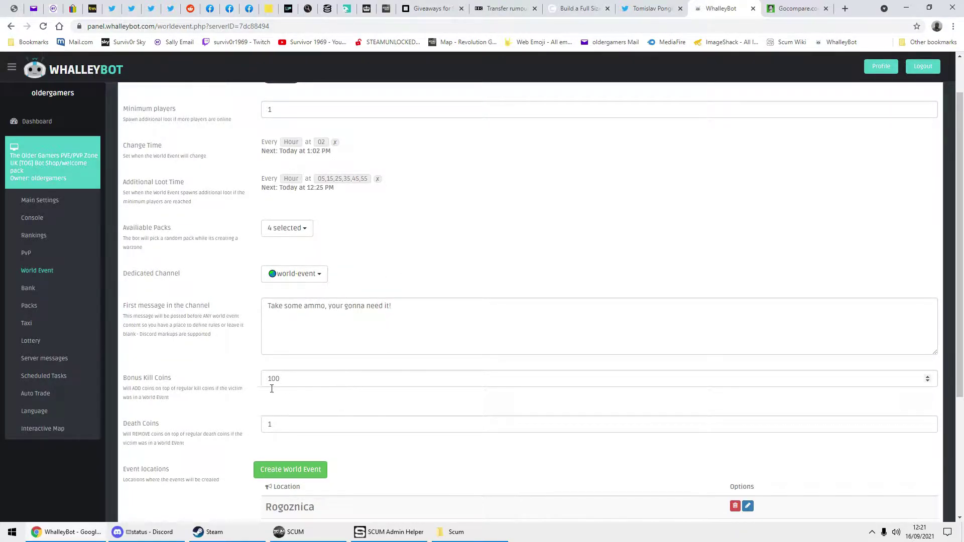
{"action": "scroll", "coordinate": [421, 340], "scroll_direction": "down", "scroll_amount": 3}
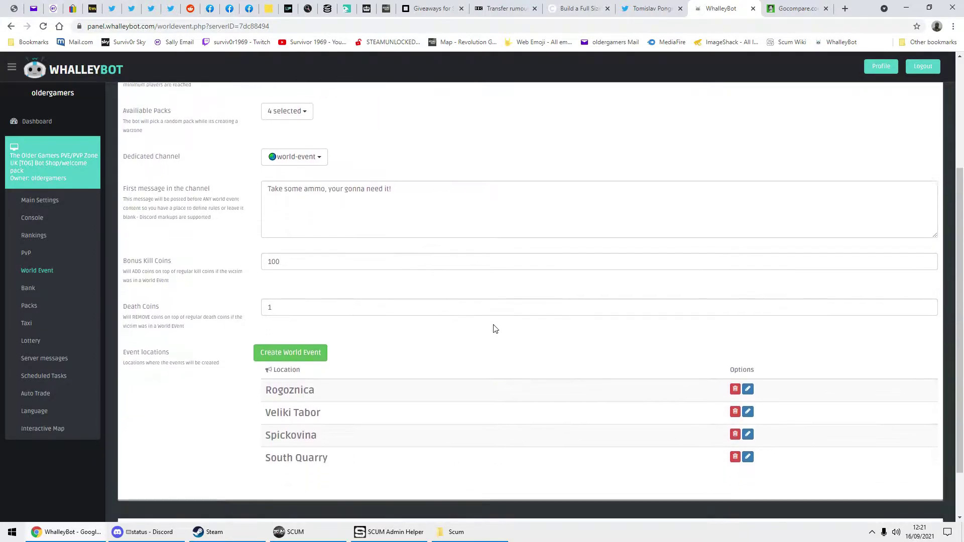
{"action": "scroll", "coordinate": [304, 256], "scroll_direction": "up", "scroll_amount": 2}
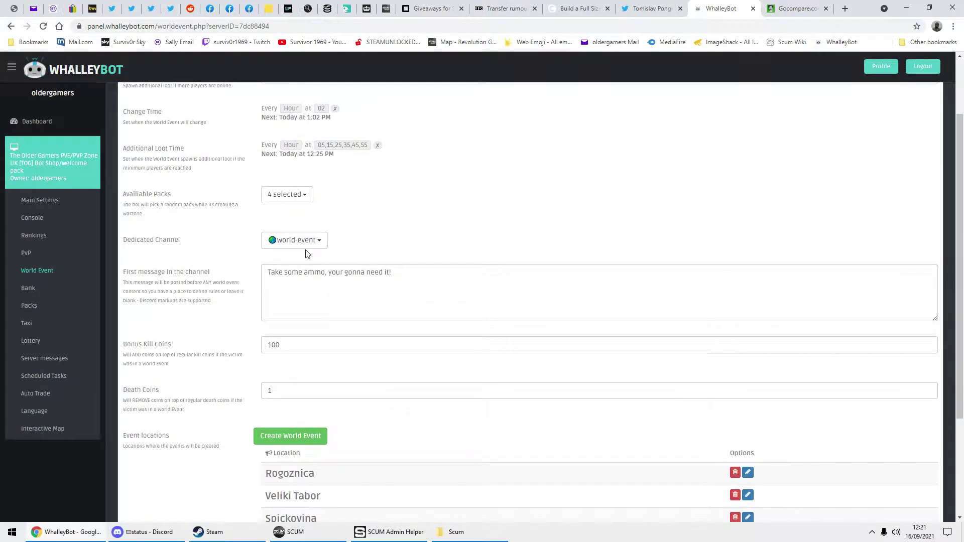
{"action": "left_click", "coordinate": [301, 198]}
{"action": "scroll", "coordinate": [321, 276], "scroll_direction": "down", "scroll_amount": 1}
{"action": "scroll", "coordinate": [322, 276], "scroll_direction": "down", "scroll_amount": 10}
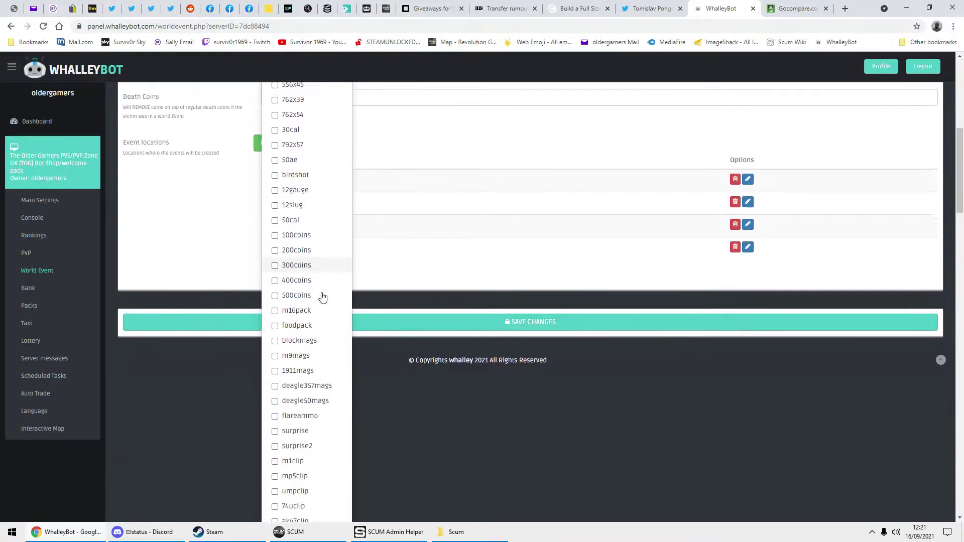
{"action": "scroll", "coordinate": [310, 301], "scroll_direction": "down", "scroll_amount": 12}
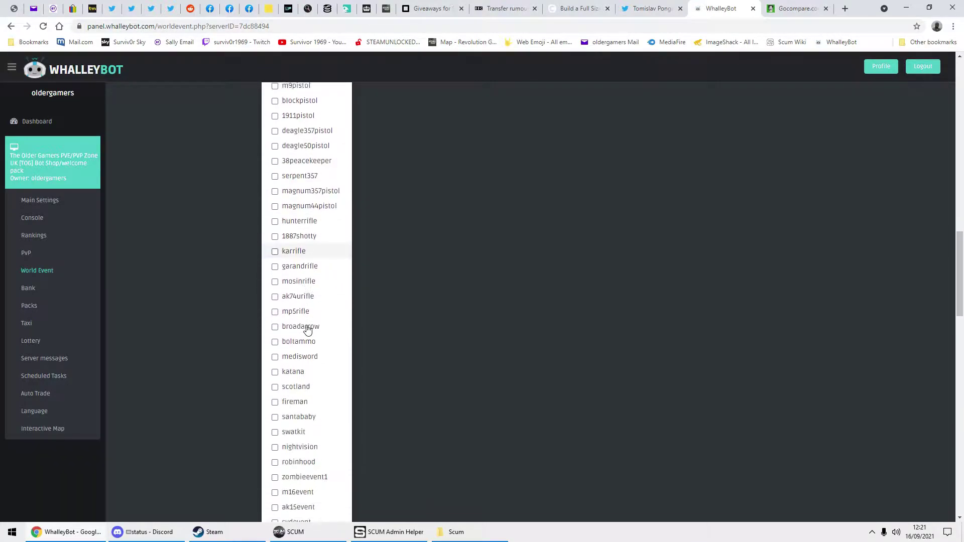
{"action": "scroll", "coordinate": [308, 350], "scroll_direction": "down", "scroll_amount": 4}
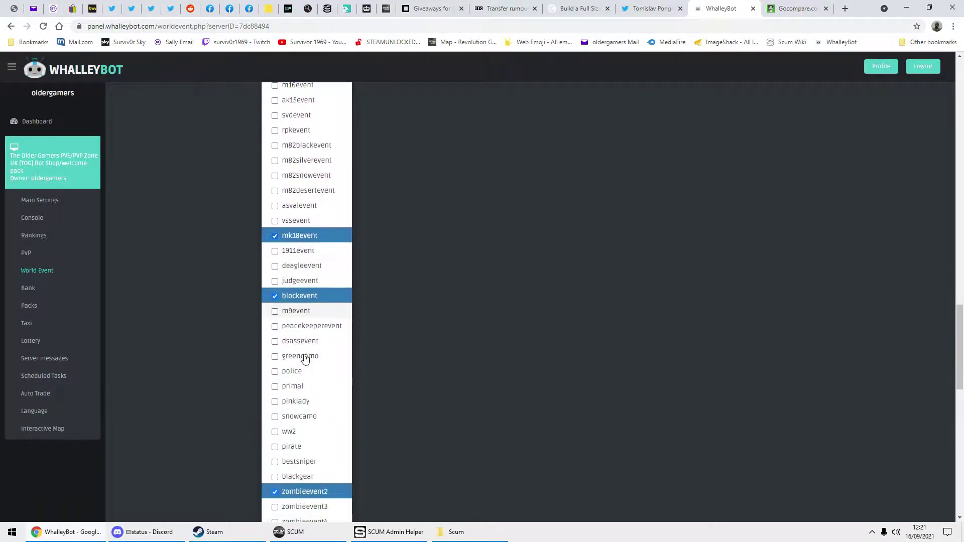
{"action": "scroll", "coordinate": [305, 359], "scroll_direction": "down", "scroll_amount": 1}
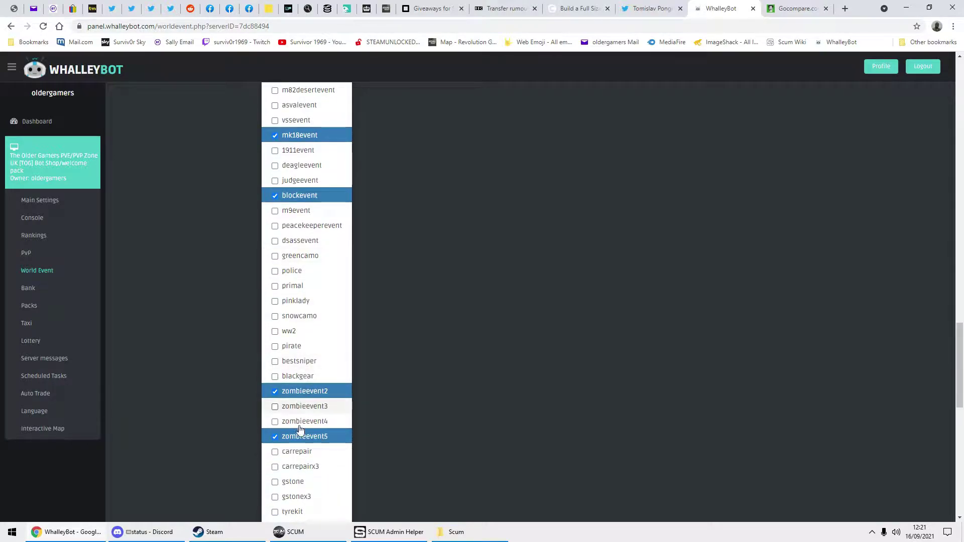
{"action": "scroll", "coordinate": [329, 266], "scroll_direction": "down", "scroll_amount": 1}
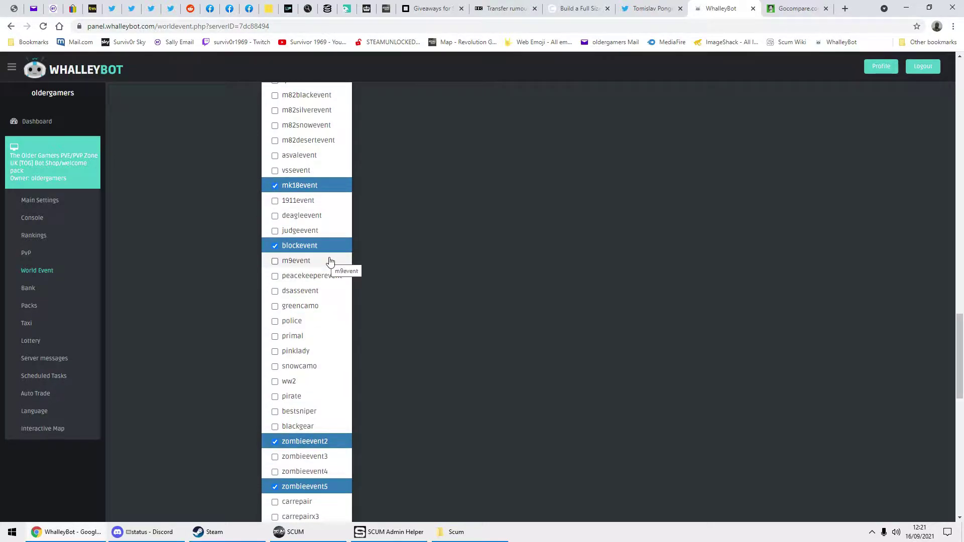
{"action": "left_click", "coordinate": [275, 247]}
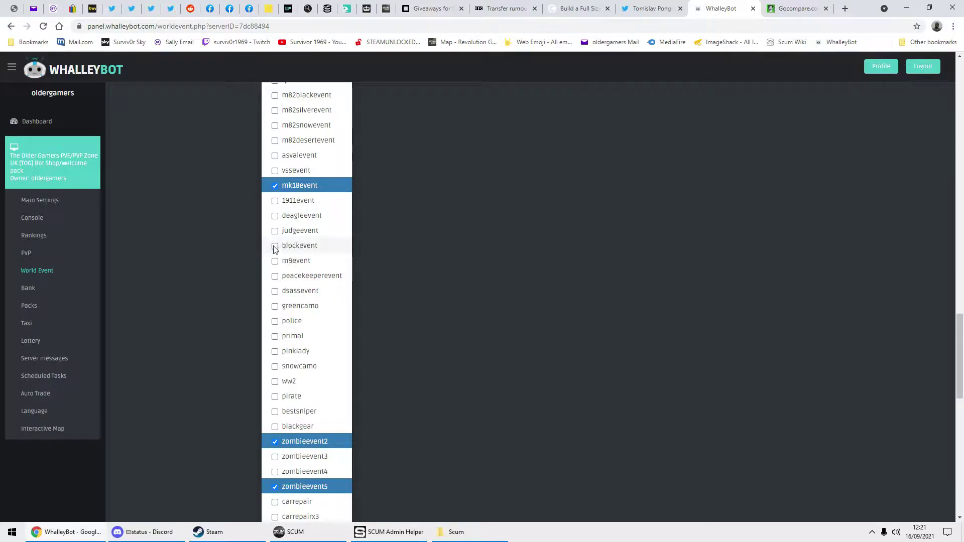
{"action": "left_click", "coordinate": [276, 292]}
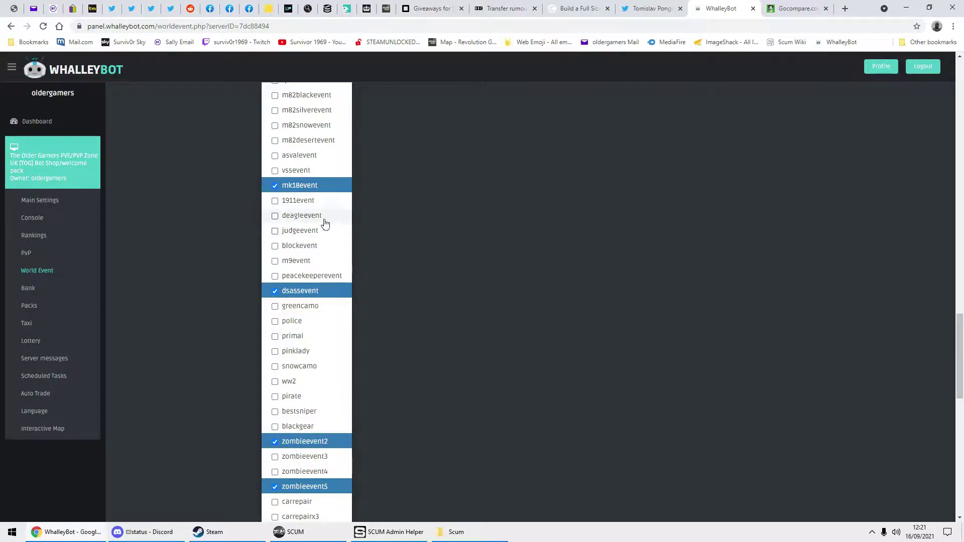
- Add ak15event to the World Event's available packs and close the pack selection
{"action": "scroll", "coordinate": [275, 232], "scroll_direction": "up", "scroll_amount": 1}
{"action": "scroll", "coordinate": [279, 234], "scroll_direction": "up", "scroll_amount": 3}
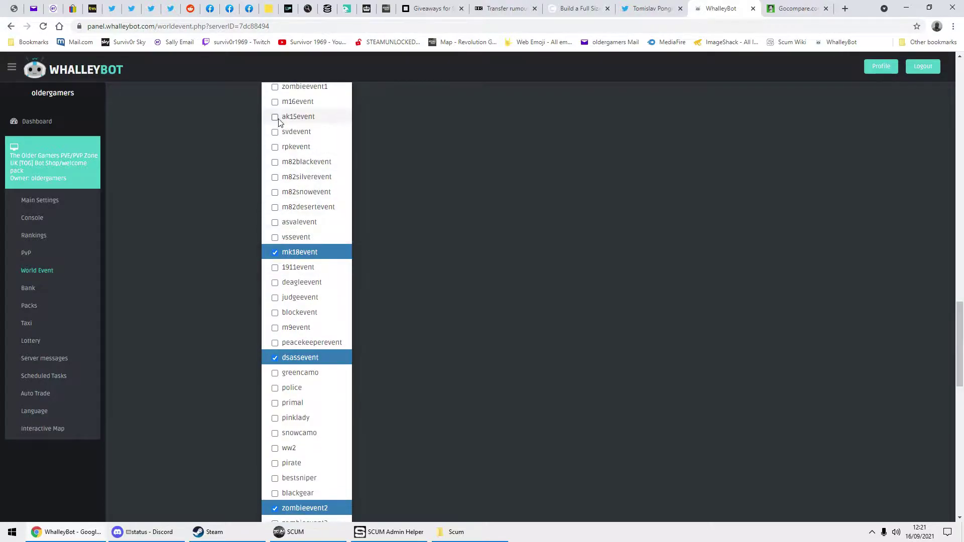
{"action": "left_click", "coordinate": [275, 118]}
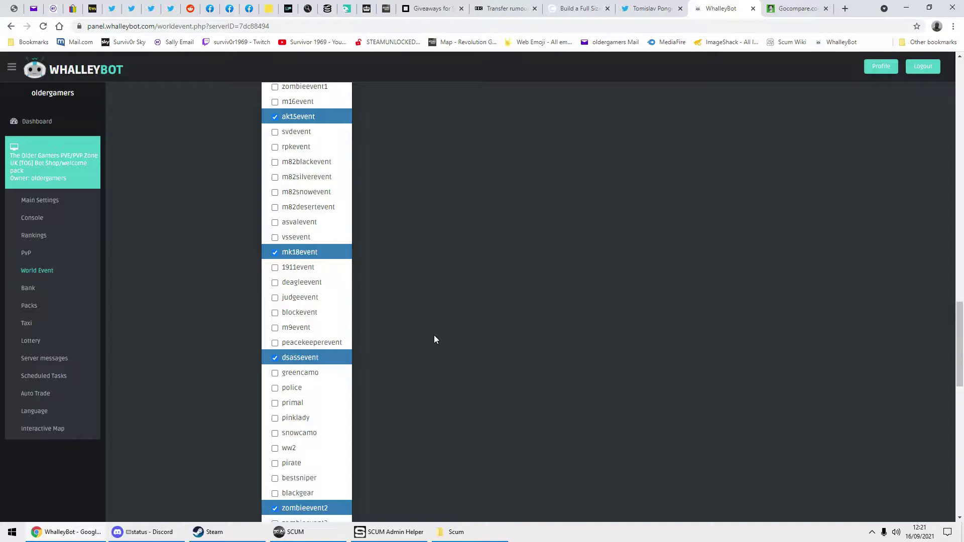
{"action": "scroll", "coordinate": [275, 171], "scroll_direction": "up", "scroll_amount": 4}
{"action": "scroll", "coordinate": [256, 185], "scroll_direction": "down", "scroll_amount": 6}
{"action": "scroll", "coordinate": [216, 284], "scroll_direction": "up", "scroll_amount": 15}
{"action": "scroll", "coordinate": [195, 275], "scroll_direction": "up", "scroll_amount": 15}
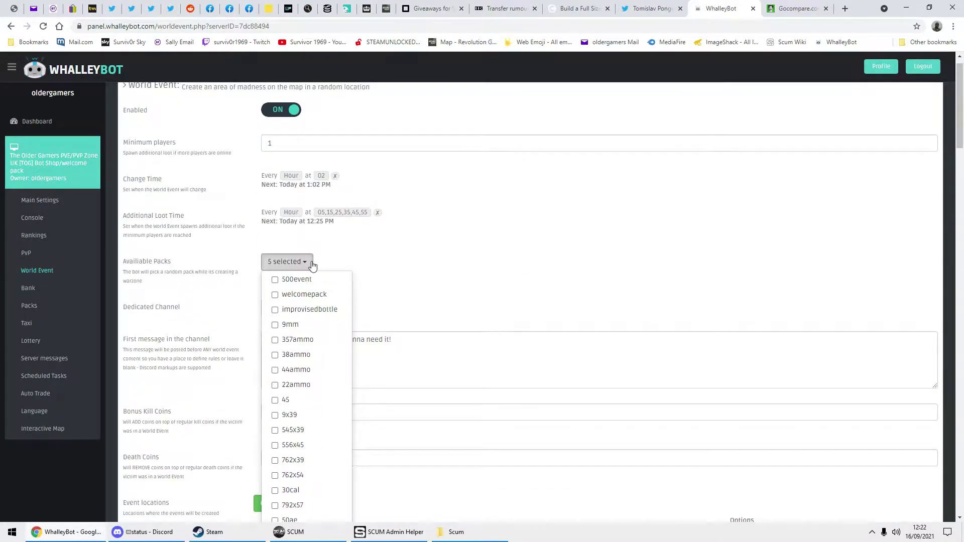
{"action": "left_click", "coordinate": [267, 262]}
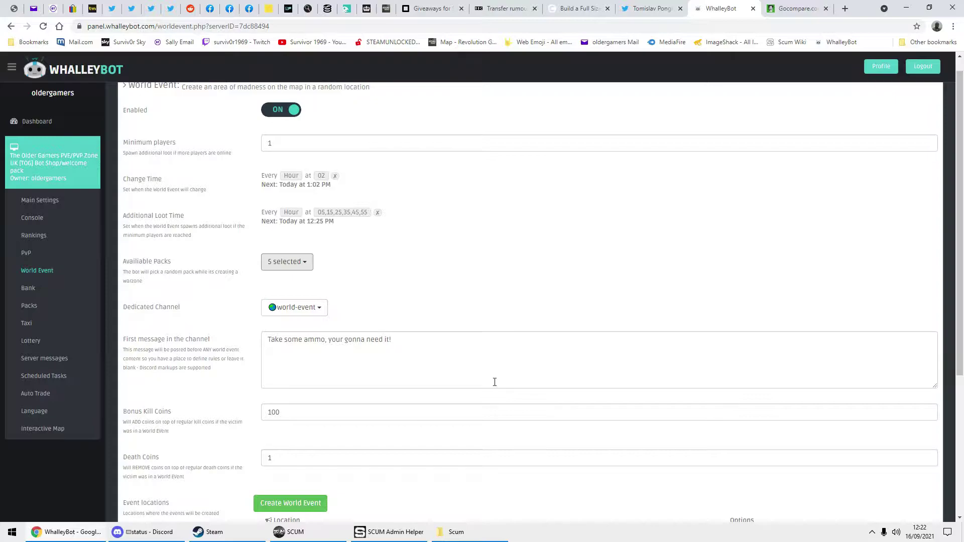
- Start creating a new world event under the event locations and name it Zagorje
{"action": "scroll", "coordinate": [495, 383], "scroll_direction": "down", "scroll_amount": 4}
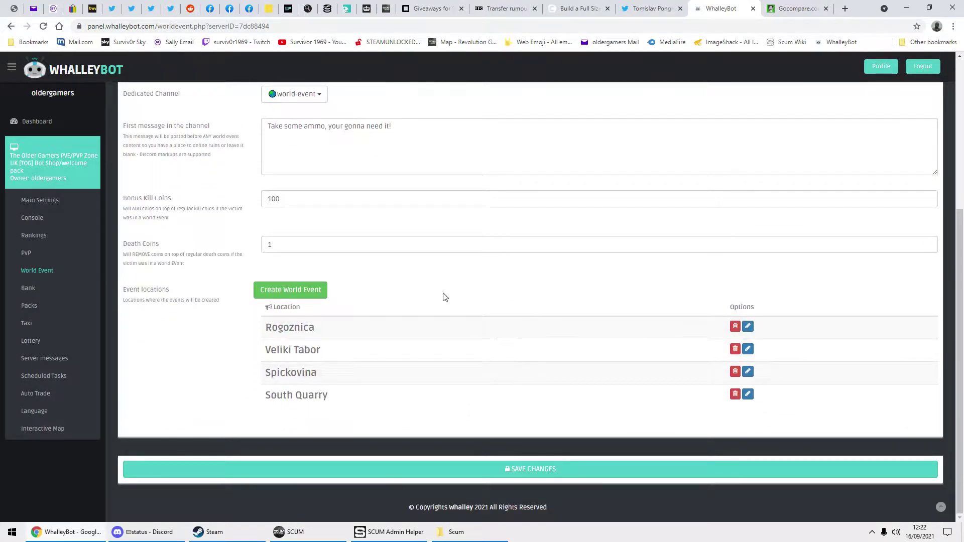
{"action": "left_click", "coordinate": [290, 289]}
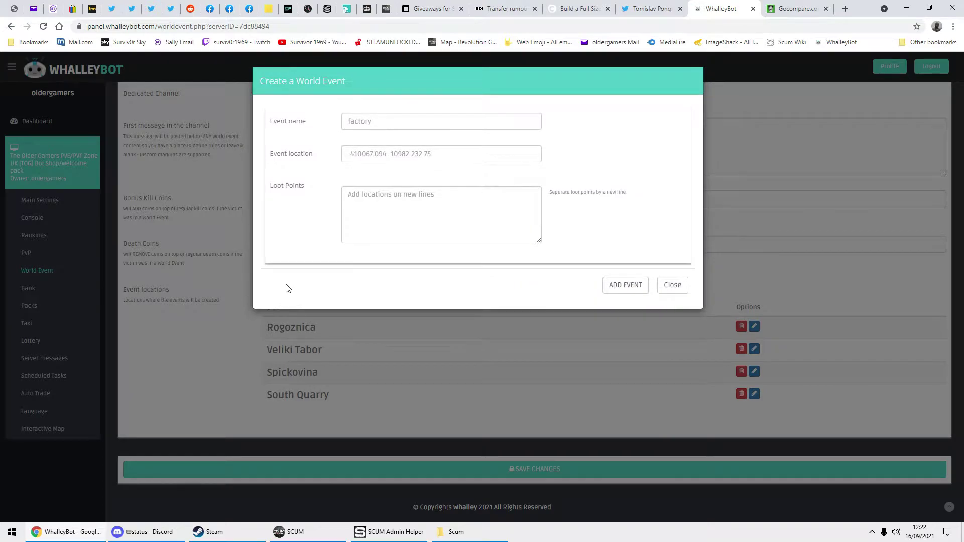
{"action": "left_click", "coordinate": [391, 128]}
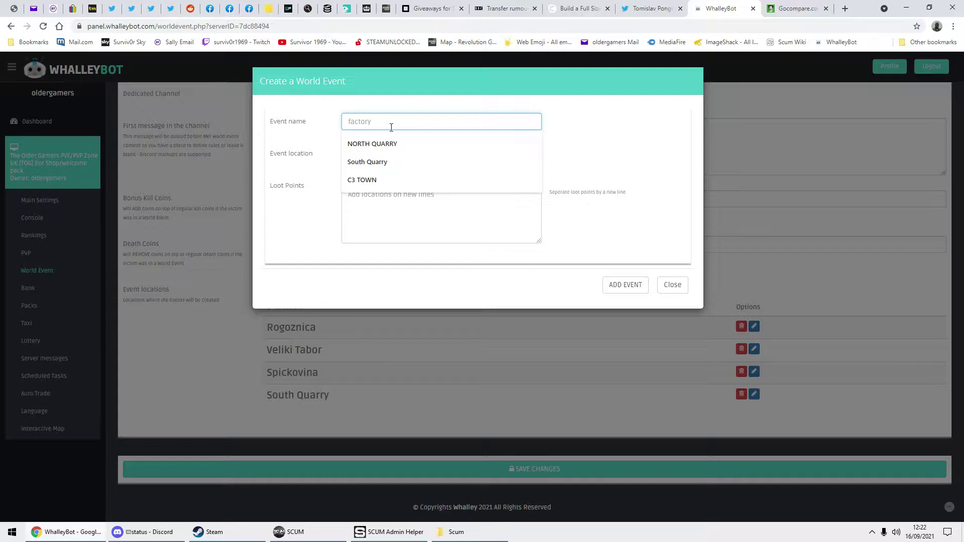
{"action": "type", "text": "Zagorje"}
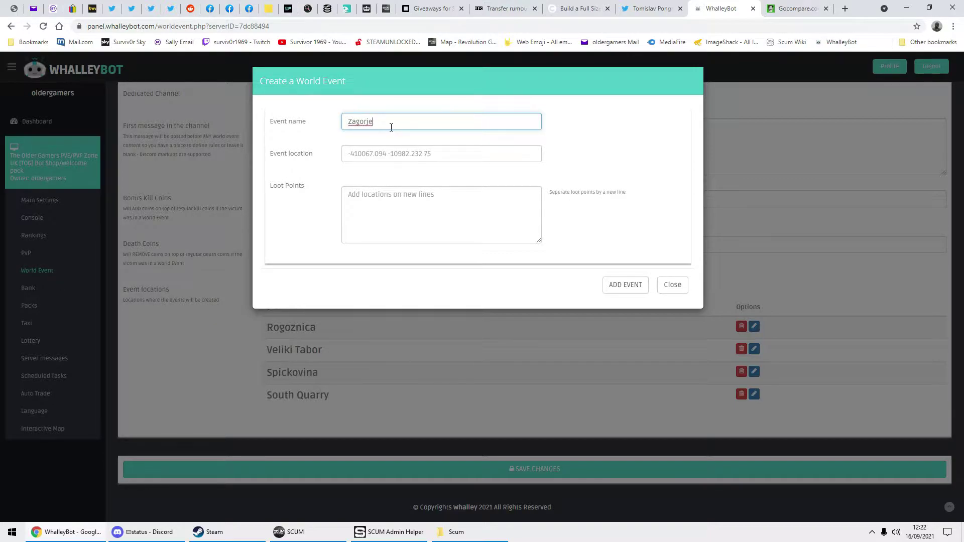
- Set the event location from the copied in-game coordinates, reduced to 165184.953 36471.180 75 without axis labels
{"action": "left_click", "coordinate": [430, 154]}
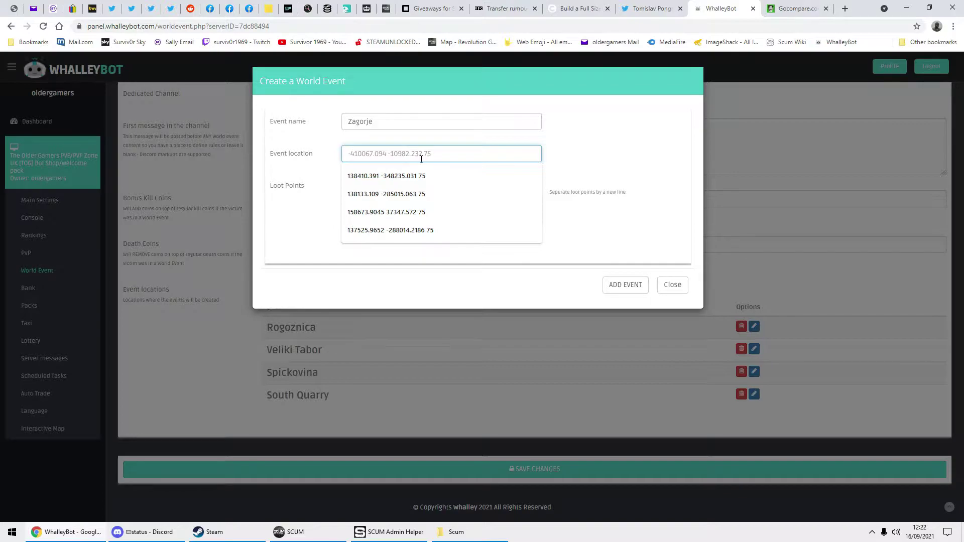
{"action": "type", "text": "165184.953 Y=36471.180 Z=29968.520"}
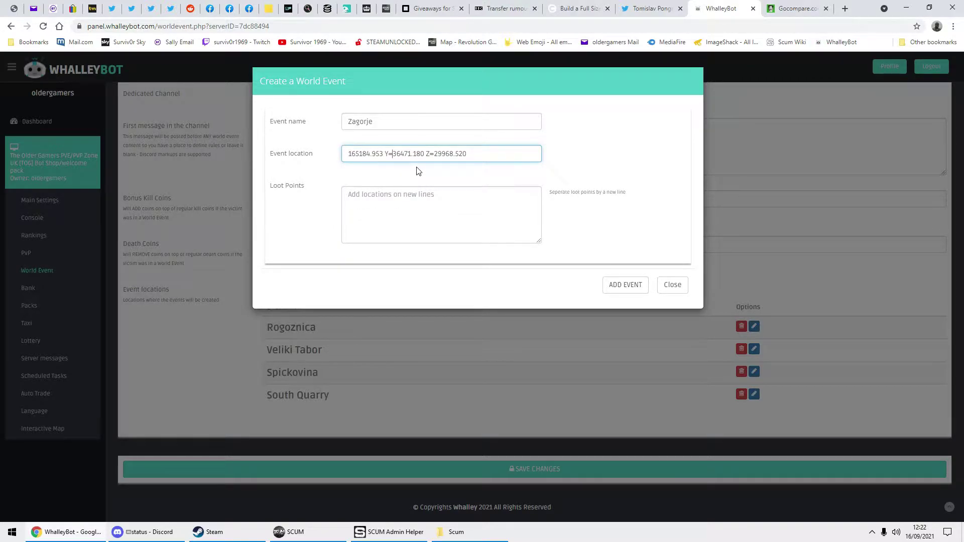
{"action": "key", "text": "BackSpace"}
{"action": "key", "text": "BackSpace"}
- Ready the Loot Points entry, switch to SCUM and move the character onto the flat rooftop with solar panels
{"action": "left_click", "coordinate": [441, 201]}
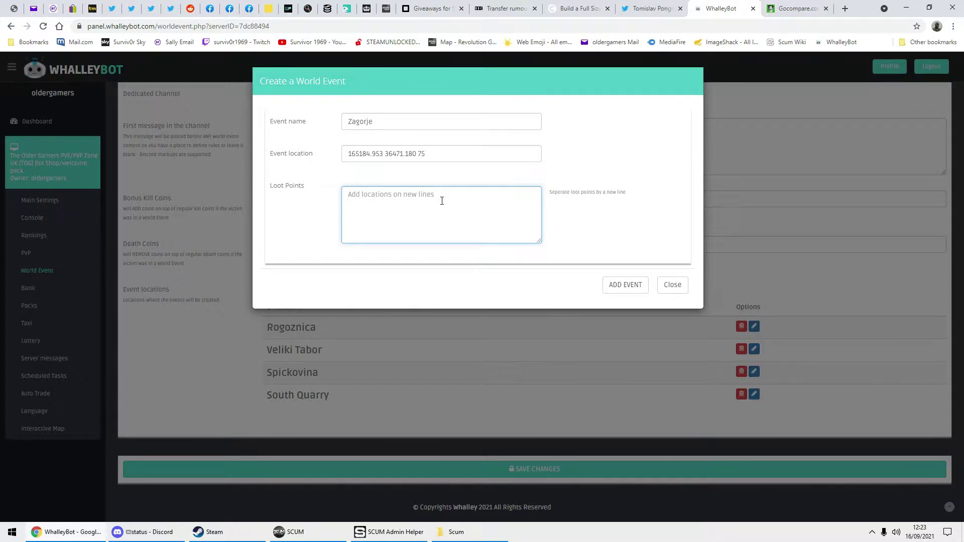
{"action": "left_click", "coordinate": [295, 532]}
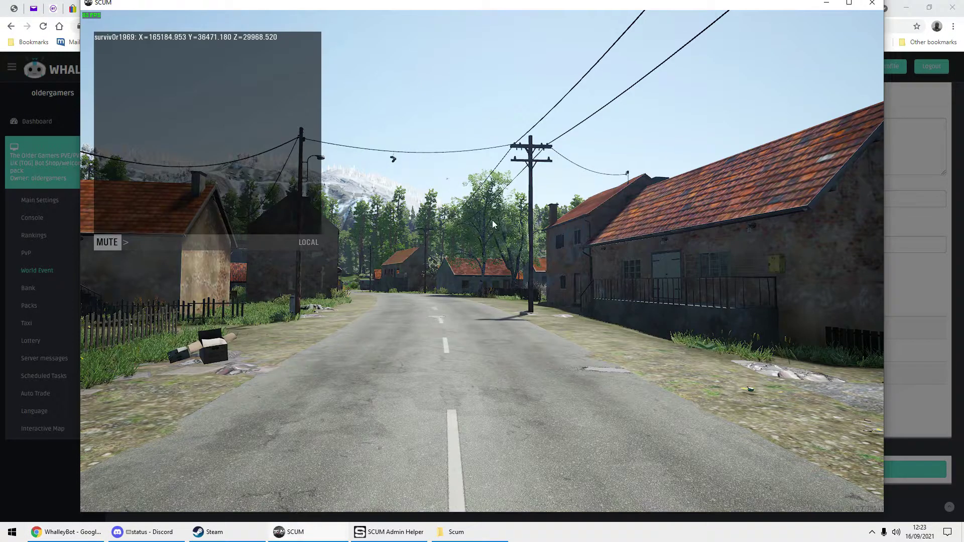
{"action": "key", "text": "Escape"}
{"action": "key", "text": "w"}
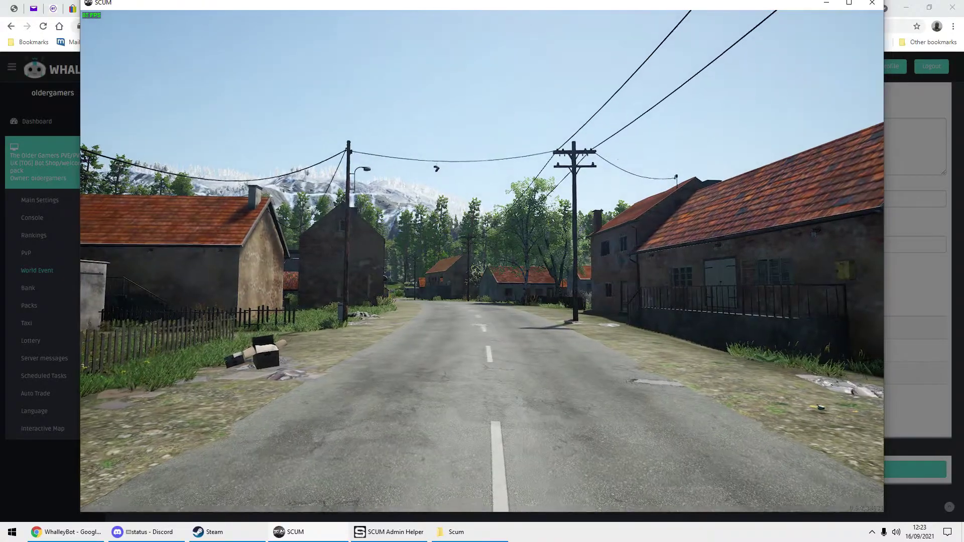
{"action": "key", "text": "w"}
{"action": "key", "text": "w"}
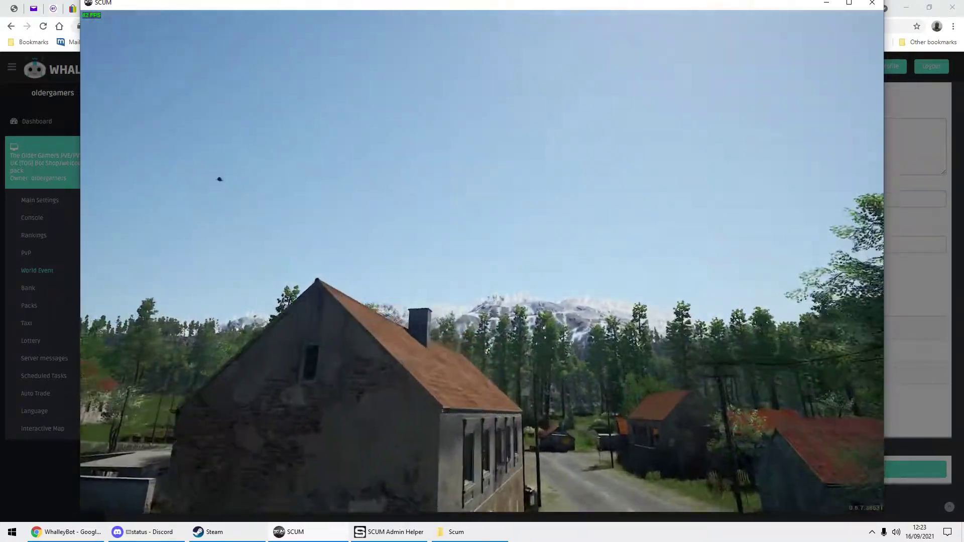
{"action": "key", "text": "w"}
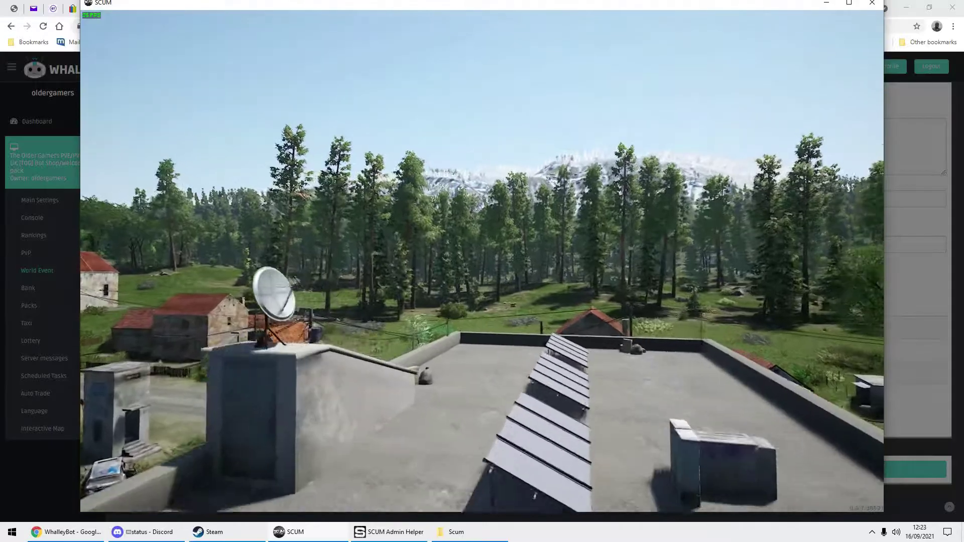
{"action": "key", "text": "w"}
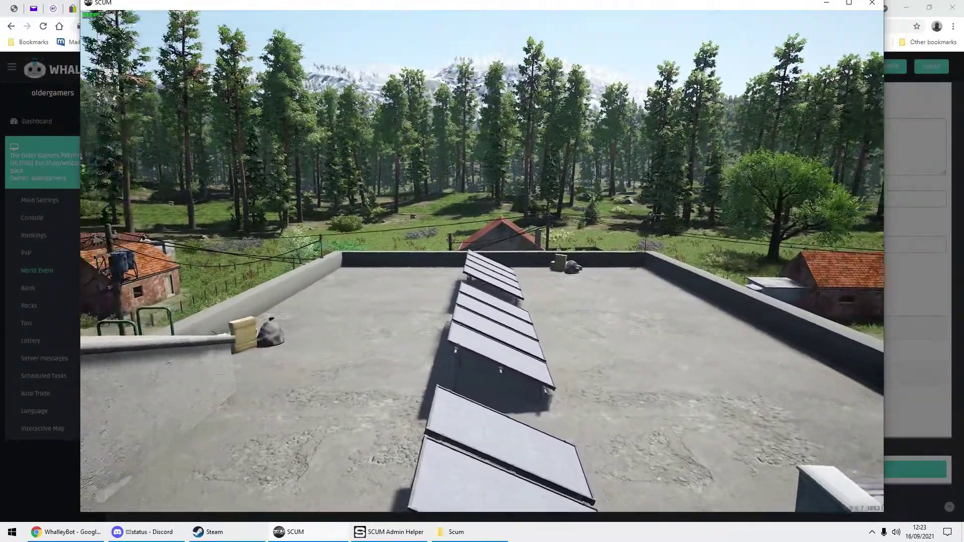
{"action": "key", "text": "w"}
{"action": "key", "text": "a"}
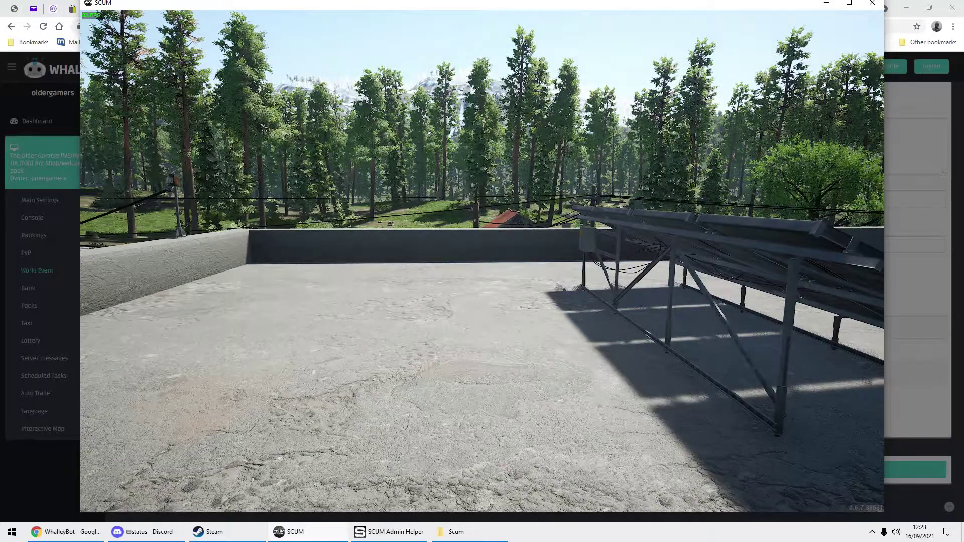
- Run the #Location command with true for the player on the rooftop and copy the returned X, Y and Z coordinates
{"action": "key", "text": "t"}
{"action": "type", "text": "#Location surviv0r1969 true"}
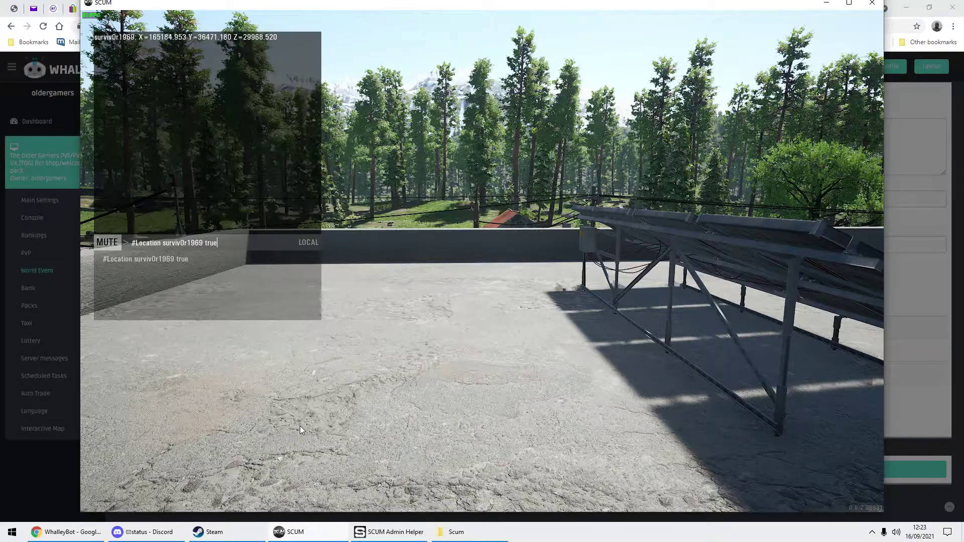
{"action": "key", "text": "Return"}
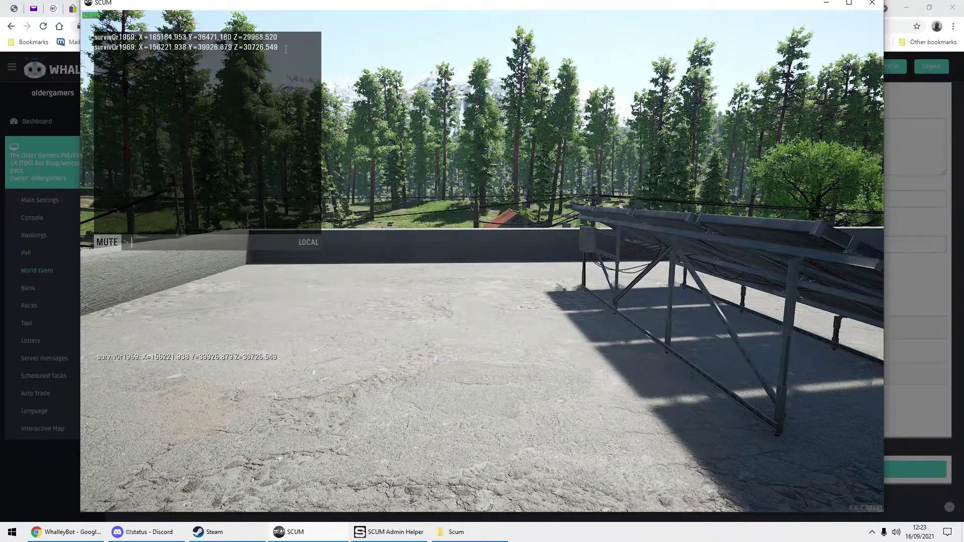
{"action": "left_click_drag", "start_coordinate": [284, 52], "coordinate": [149, 50]}
{"action": "key", "text": "ctrl+c"}
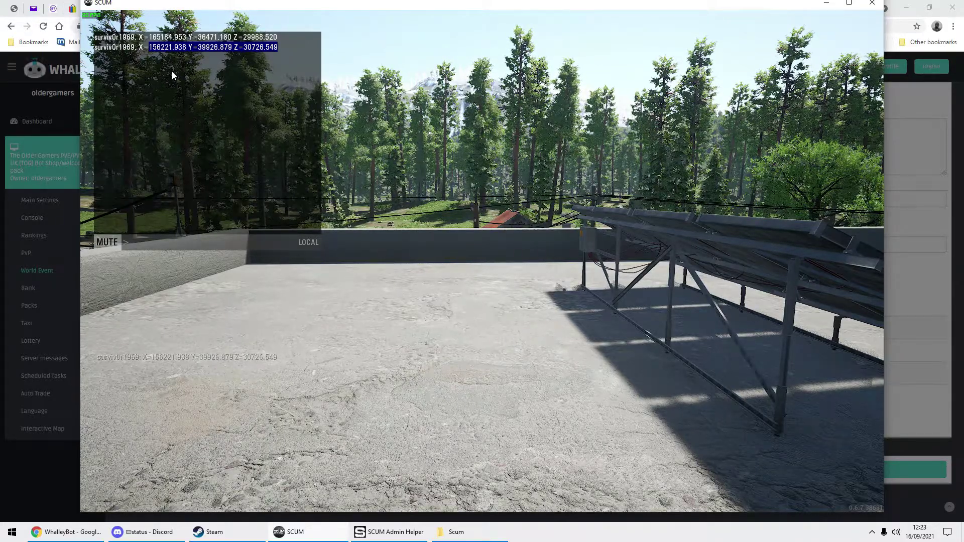
{"action": "left_click", "coordinate": [161, 356]}
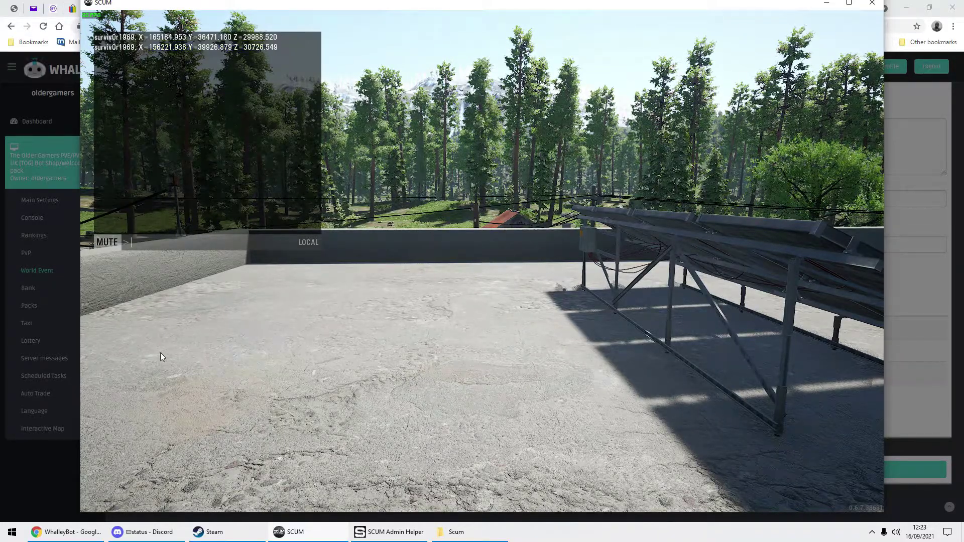
- Switch to WhalleyBot and add 156221.938 39926.879 30726.549 as the first loot point, without axis labels
{"action": "left_click", "coordinate": [81, 531]}
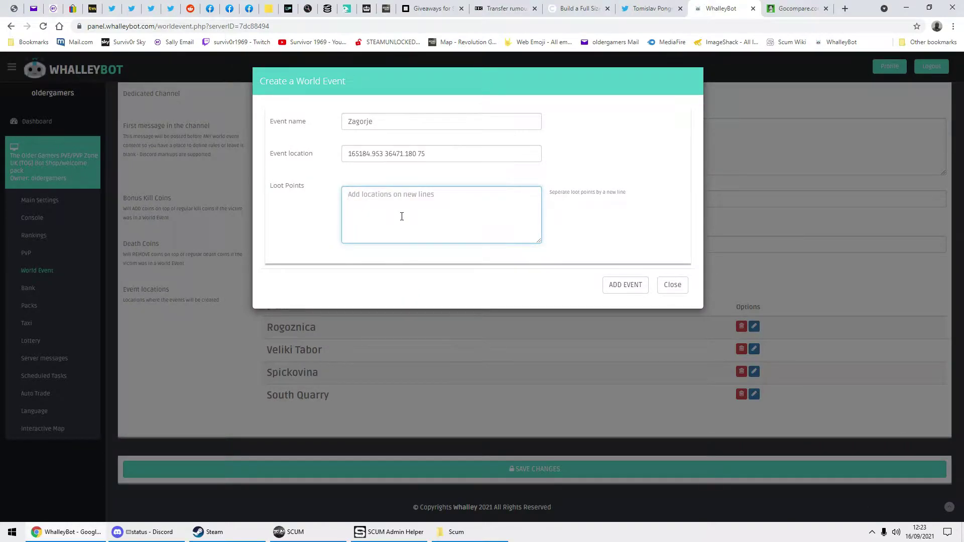
{"action": "key", "text": "ctrl+v"}
{"action": "key", "text": "BackSpace"}
{"action": "key", "text": "BackSpace"}
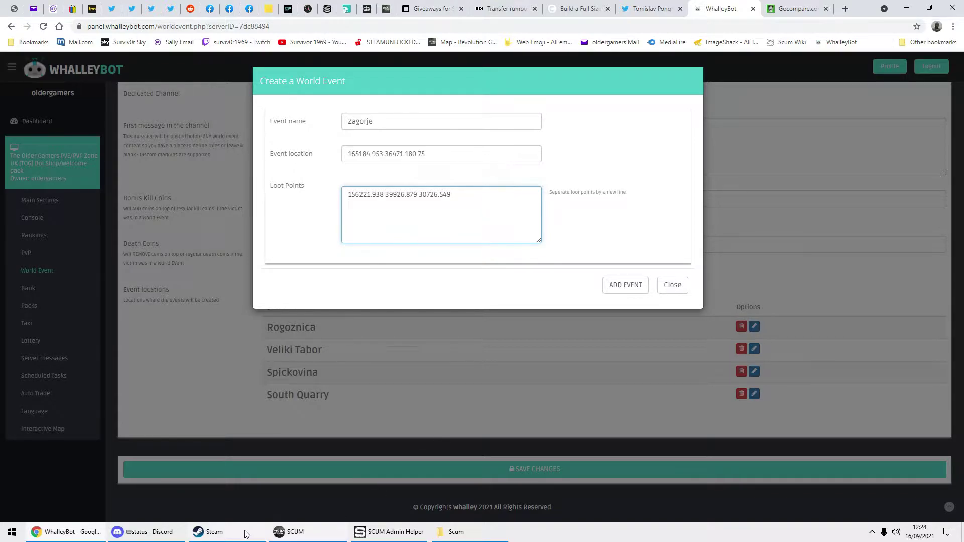
- Switch to SCUM, travel from the rooftop to the roadside garage, open its doors and go inside
{"action": "left_click", "coordinate": [326, 537]}
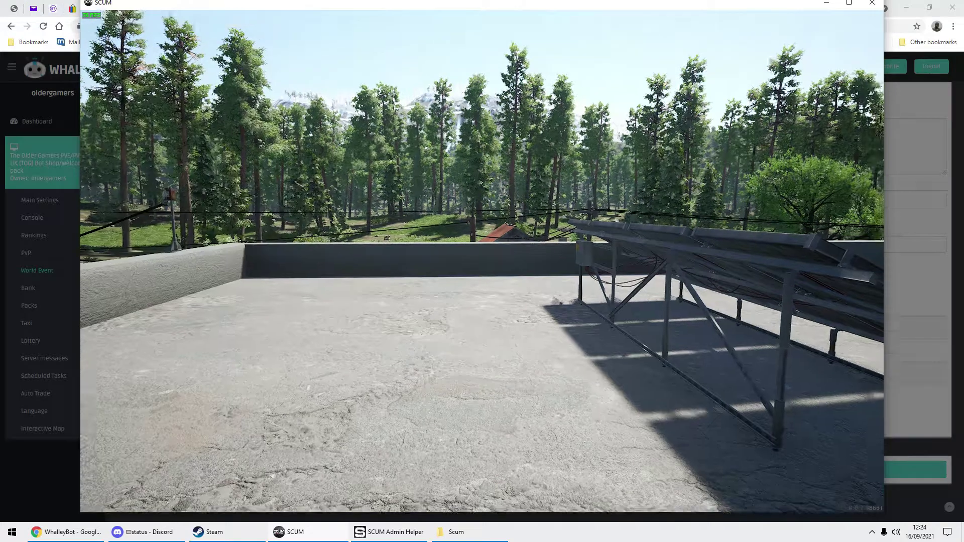
{"action": "key", "text": "w"}
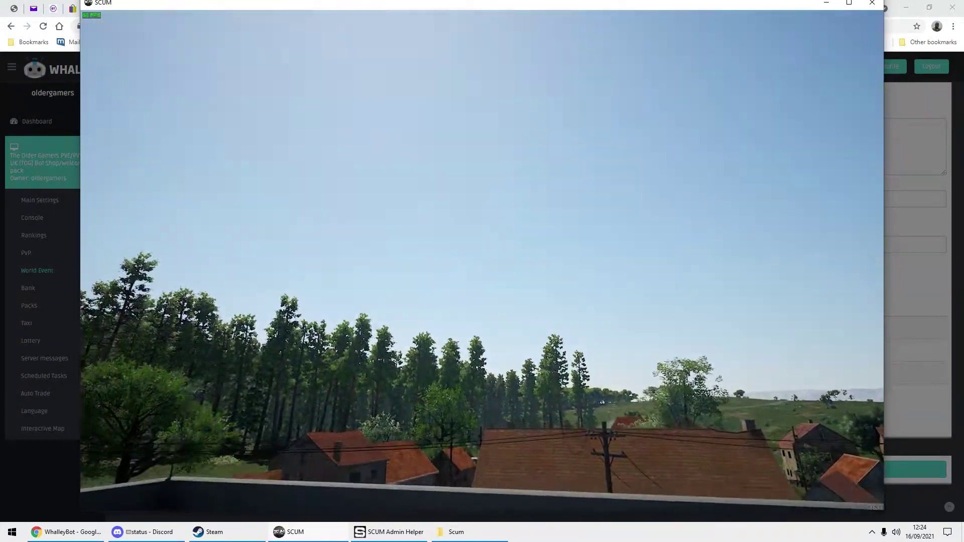
{"action": "key", "text": "w"}
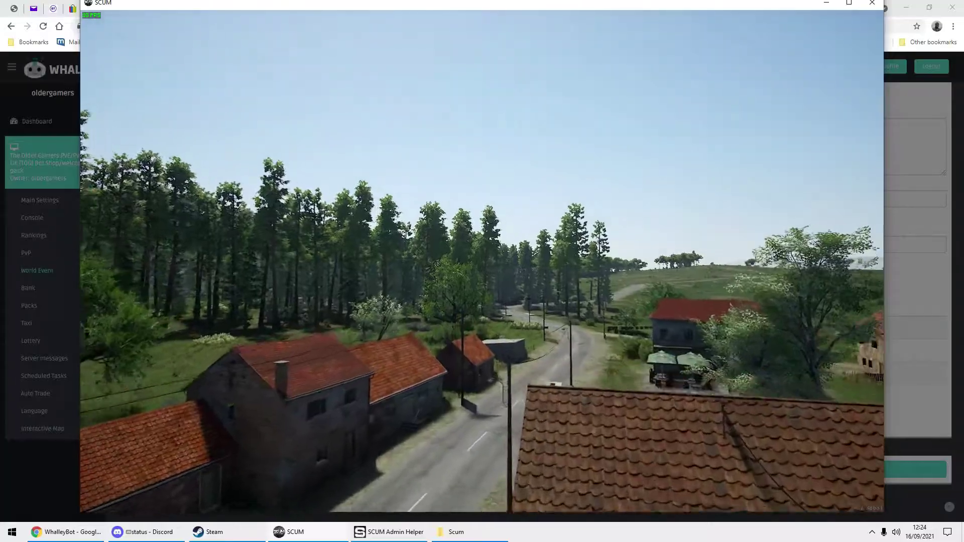
{"action": "key", "text": "w"}
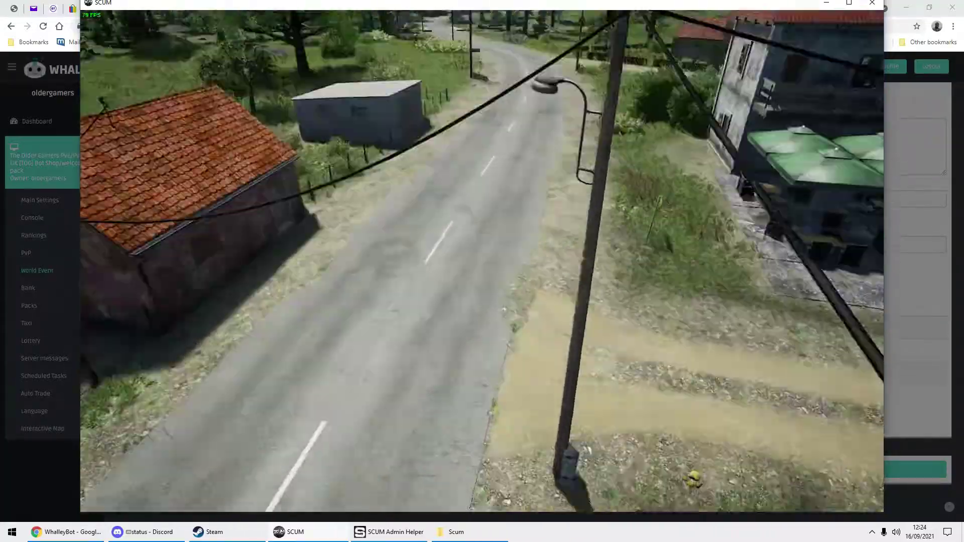
{"action": "key", "text": "w"}
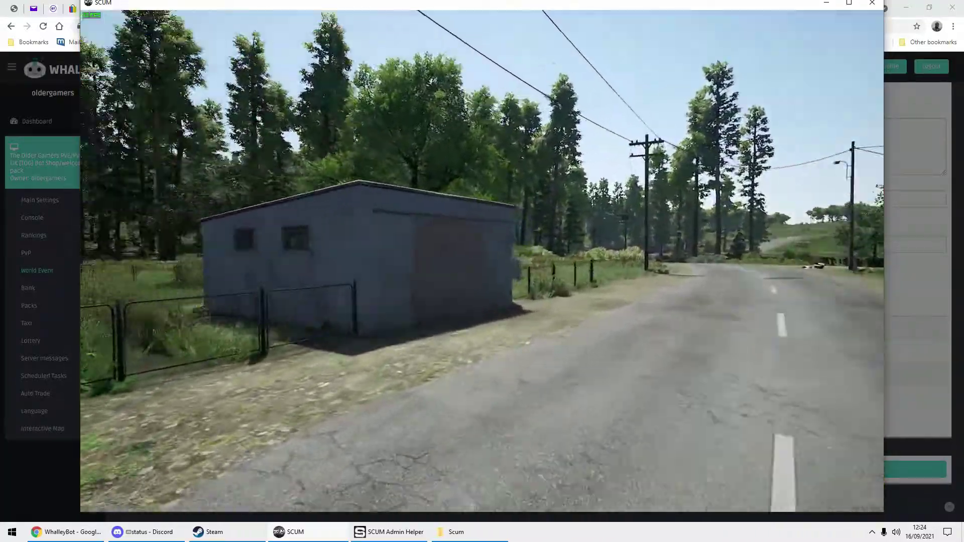
{"action": "key", "text": "w"}
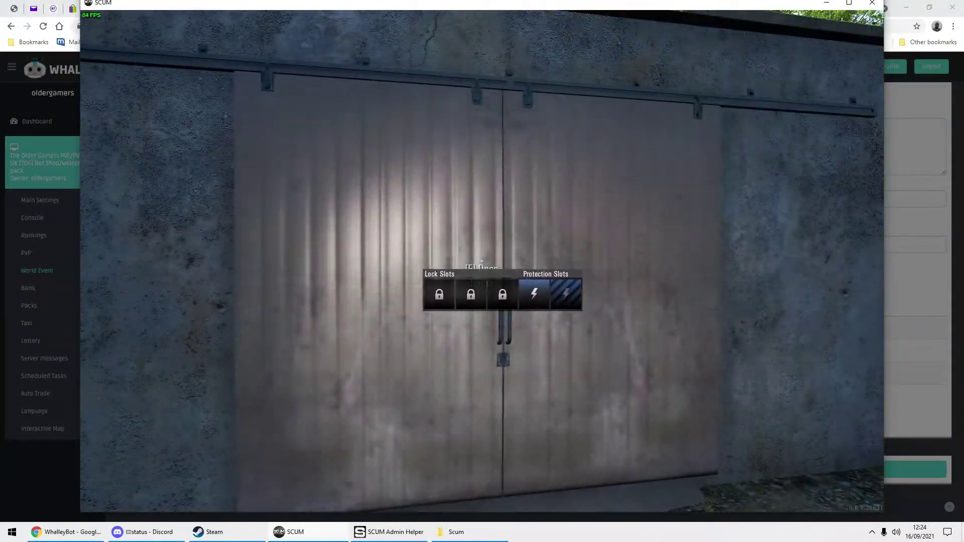
{"action": "key", "text": "f"}
{"action": "key", "text": "w"}
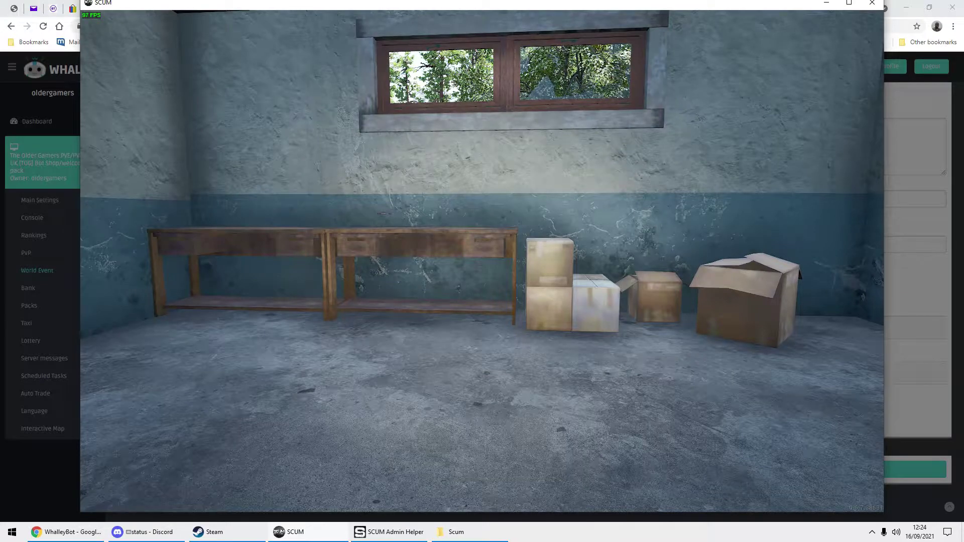
- Repeat the #Location command inside the garage and copy the new X, Y and Z coordinates
{"action": "key", "text": "t"}
{"action": "key", "text": "Up"}
{"action": "key", "text": "Return"}
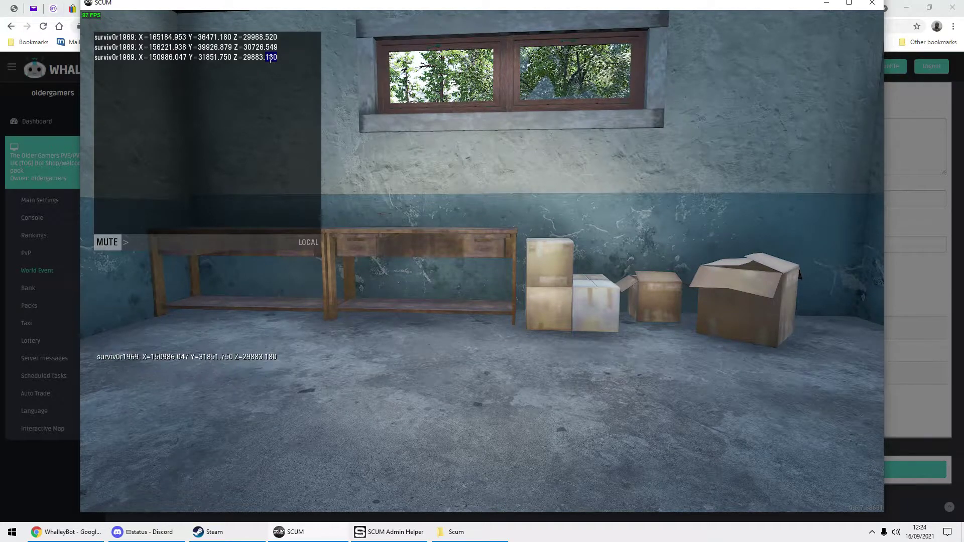
{"action": "left_click_drag", "start_coordinate": [270, 59], "coordinate": [214, 62]}
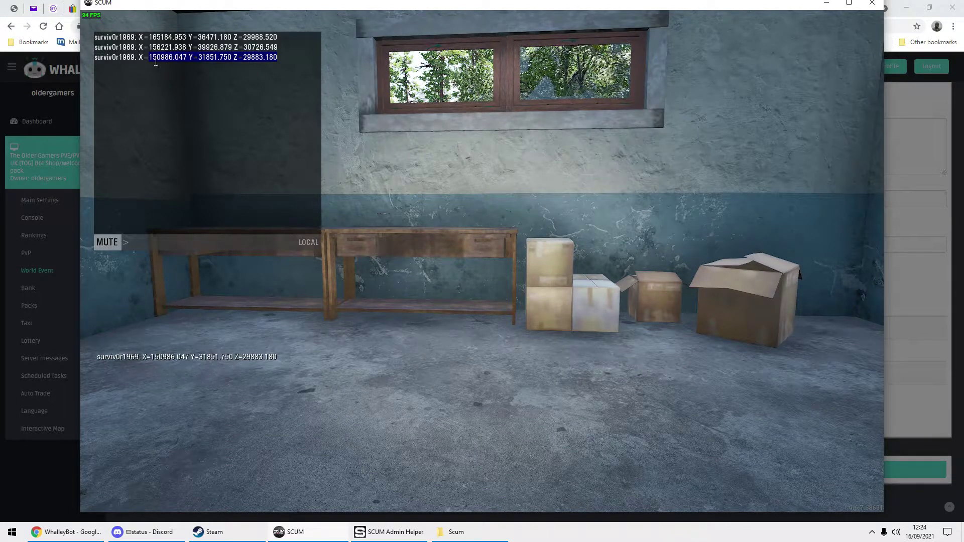
{"action": "left_click", "coordinate": [143, 438]}
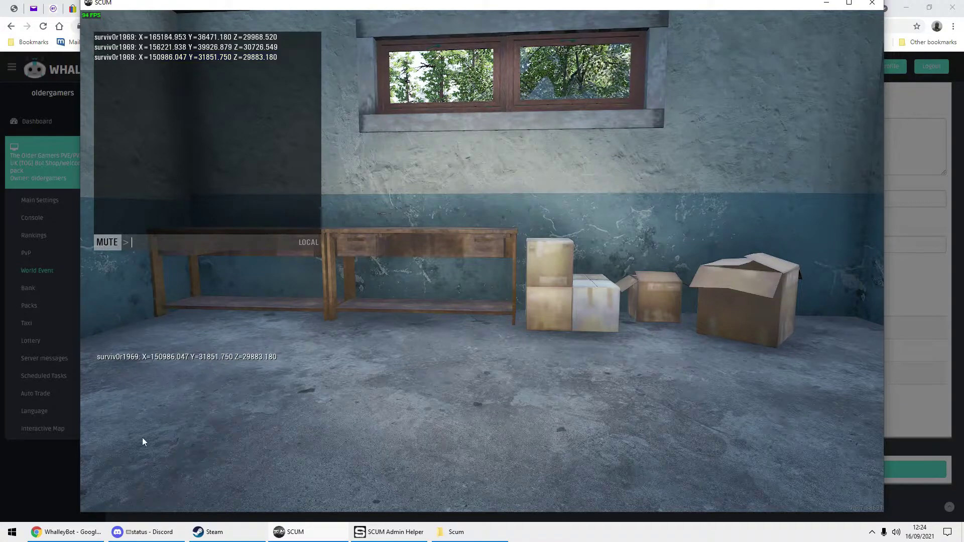
- Switch to WhalleyBot and add 150986.047 31851.750 29883.180 as the second loot point on its own line
{"action": "left_click", "coordinate": [70, 532]}
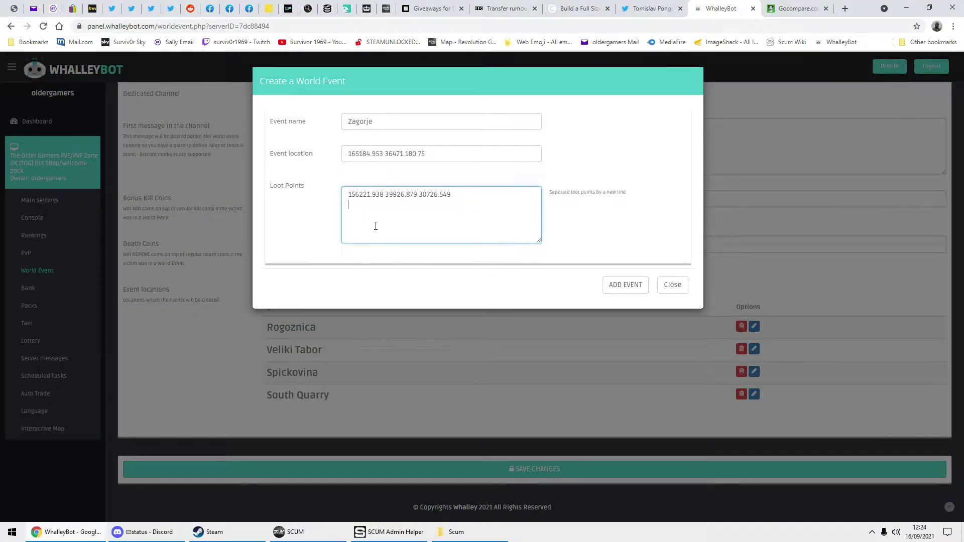
{"action": "type", "text": "150986.047 Y=31851.750 Z=29883.180"}
{"action": "key", "text": "BackSpace"}
{"action": "key", "text": "BackSpace"}
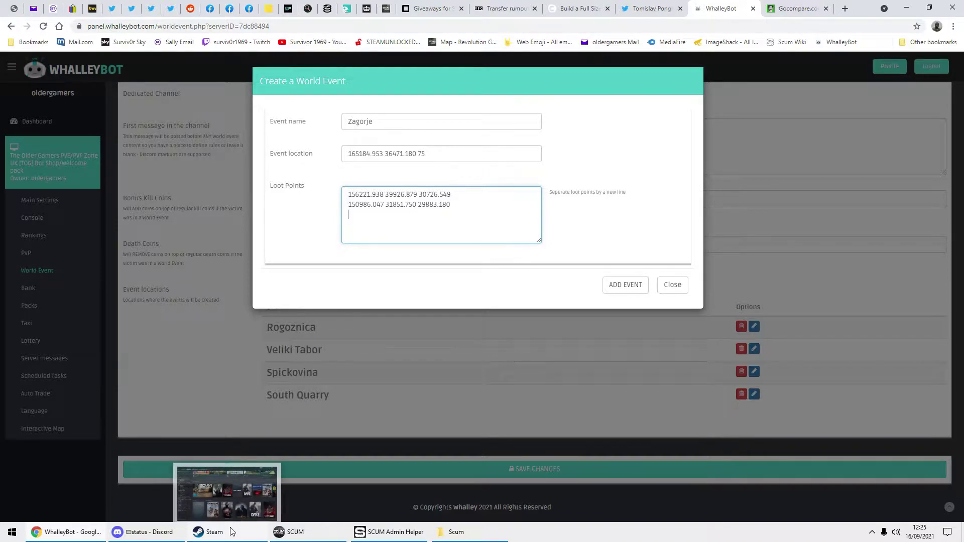
- Switch to SCUM, close the chat and leave the garage through its doors onto the roadside
{"action": "mouse_move", "coordinate": [69, 536]}
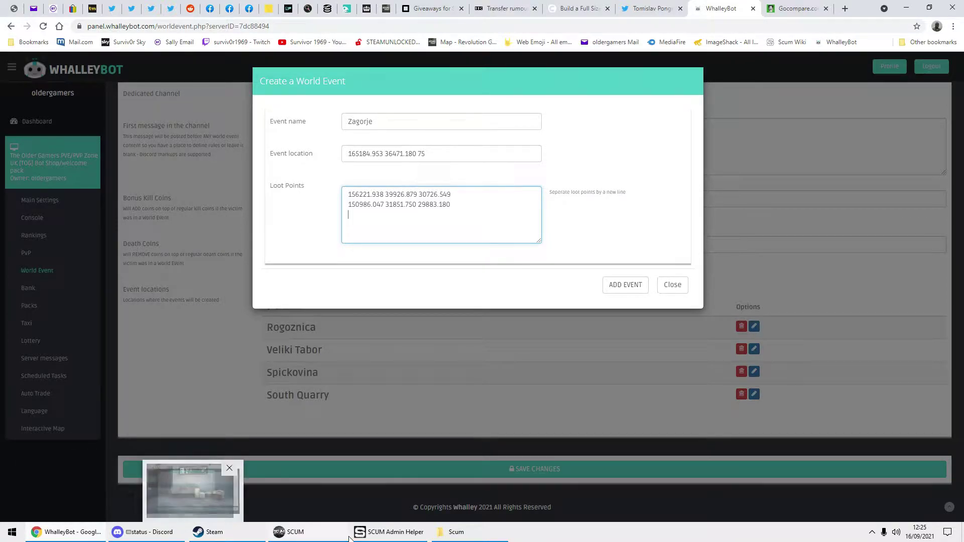
{"action": "left_click", "coordinate": [306, 532]}
{"action": "key", "text": "Escape"}
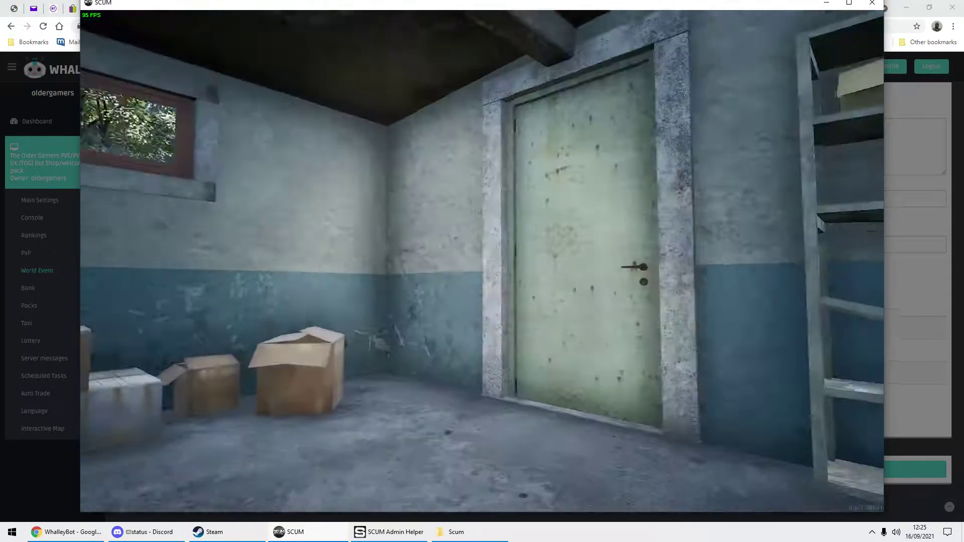
{"action": "key", "text": "w"}
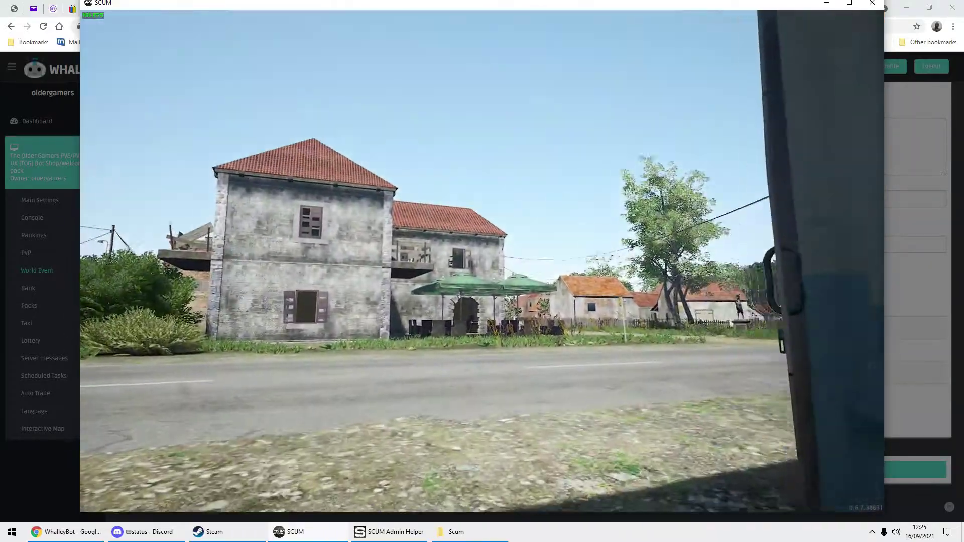
{"action": "key", "text": "f"}
{"action": "key", "text": "w"}
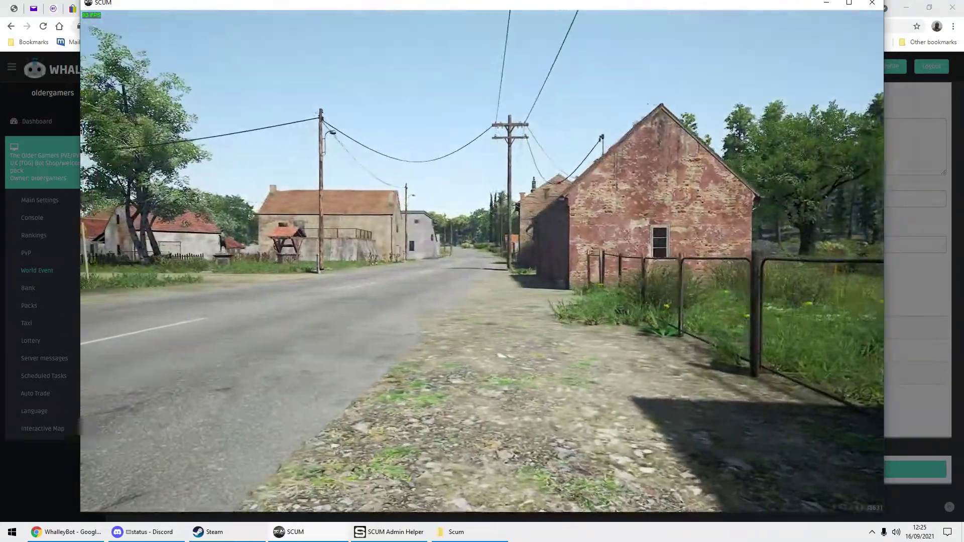
- Travel across the road and along the dirt track to the tall grey warehouse, open its rusty double doors and go inside
{"action": "key", "text": "d"}
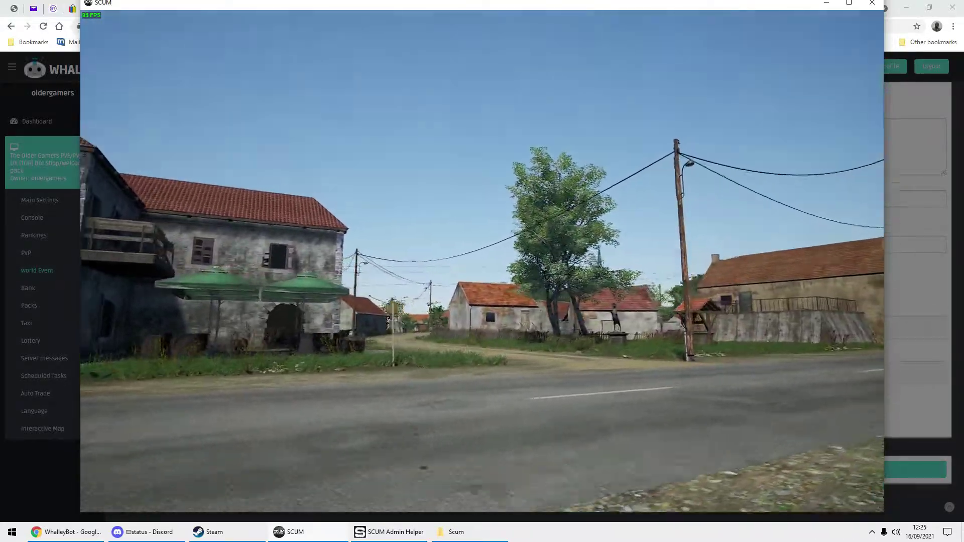
{"action": "key", "text": "w"}
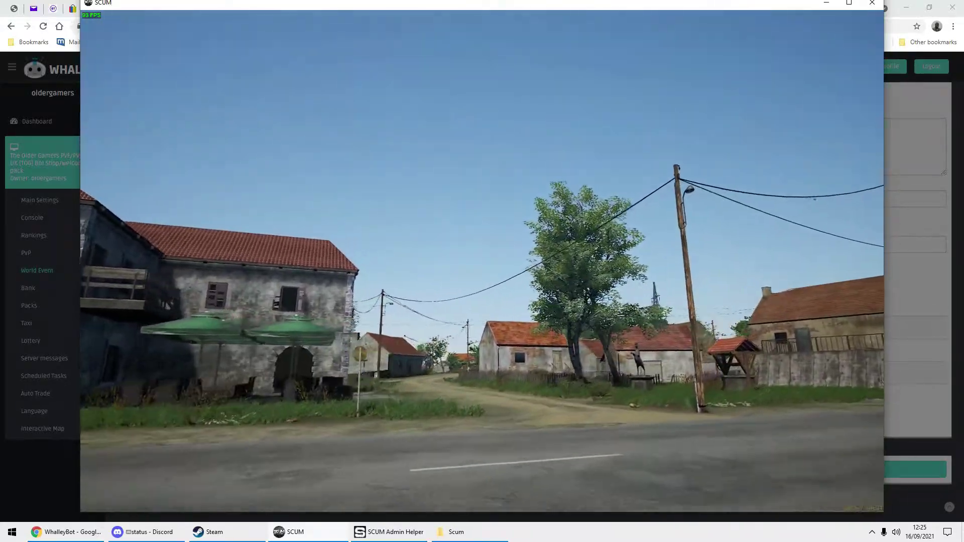
{"action": "key", "text": "w"}
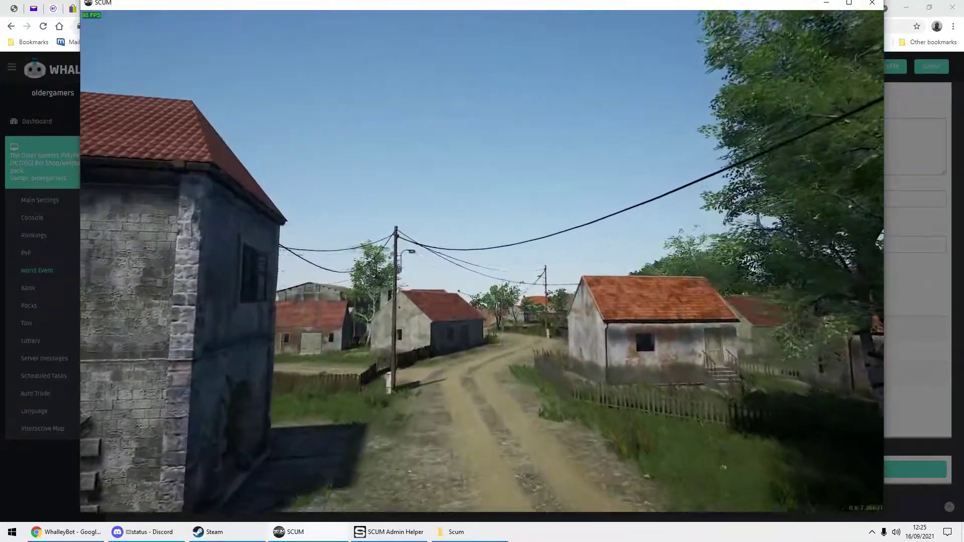
{"action": "key", "text": "w"}
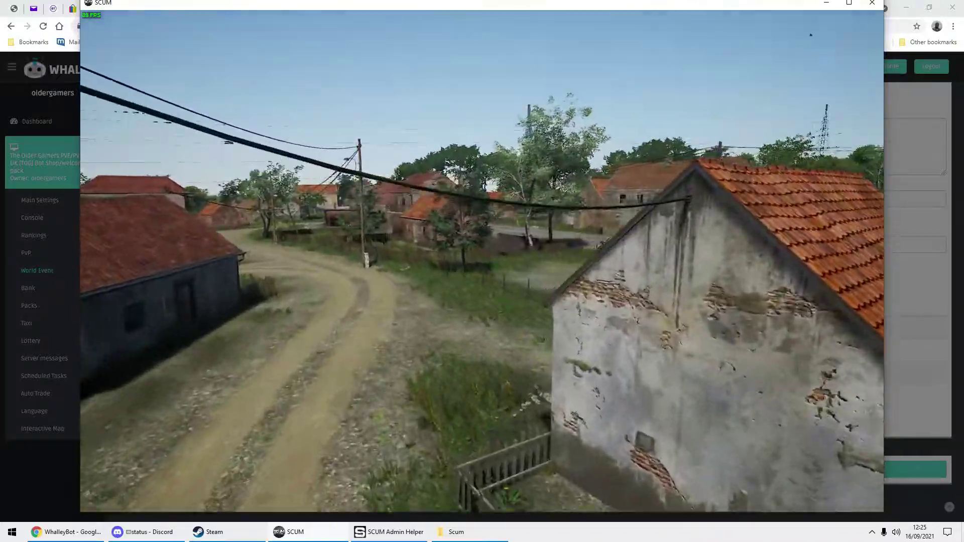
{"action": "key", "text": "w"}
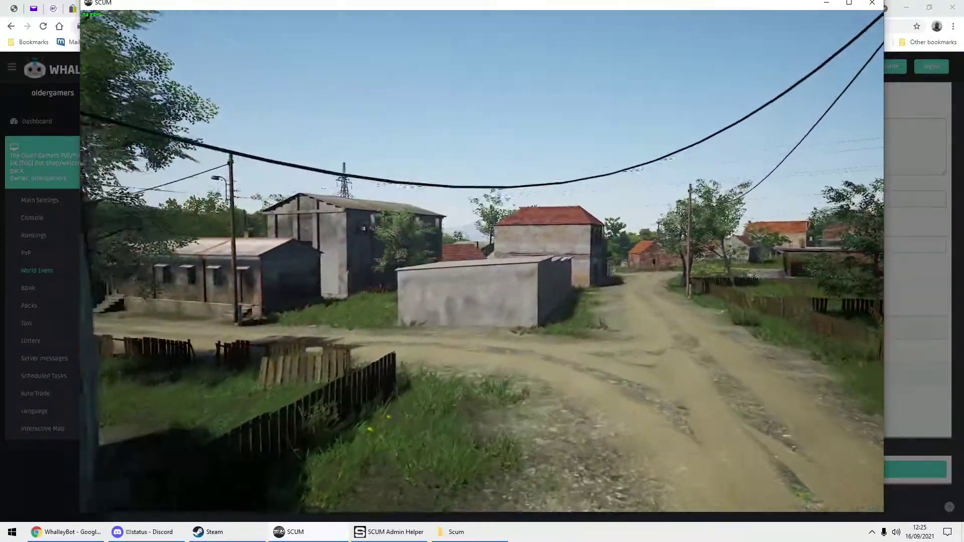
{"action": "key", "text": "w"}
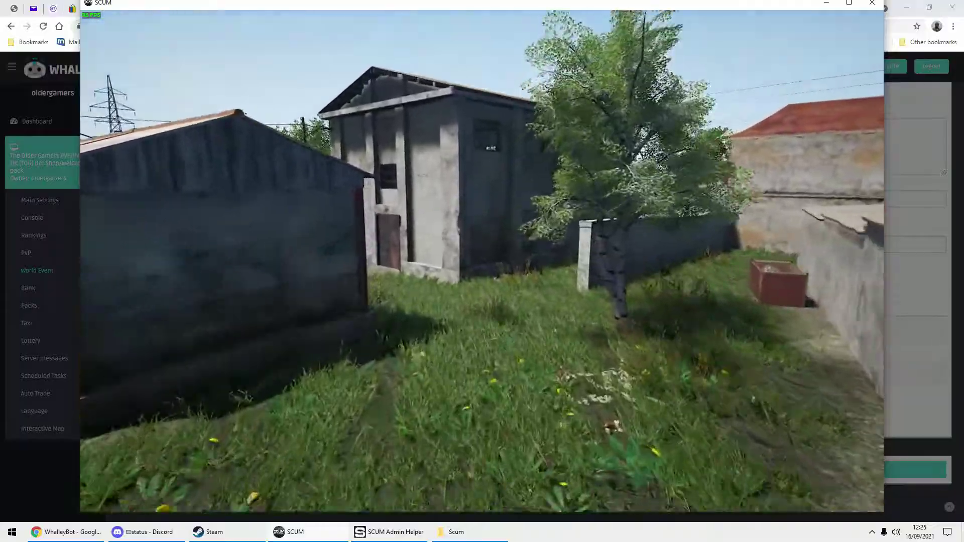
{"action": "key", "text": "w"}
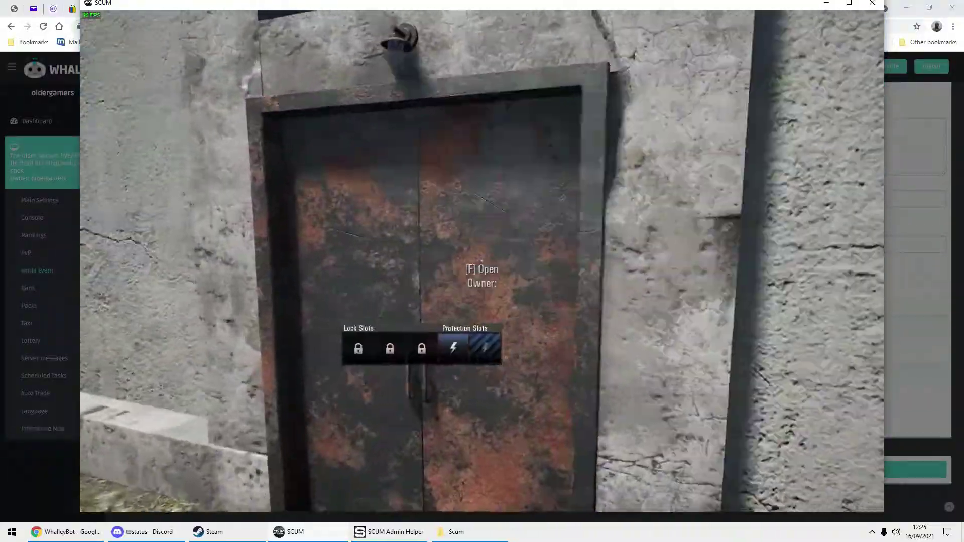
{"action": "key", "text": "f"}
{"action": "key", "text": "w"}
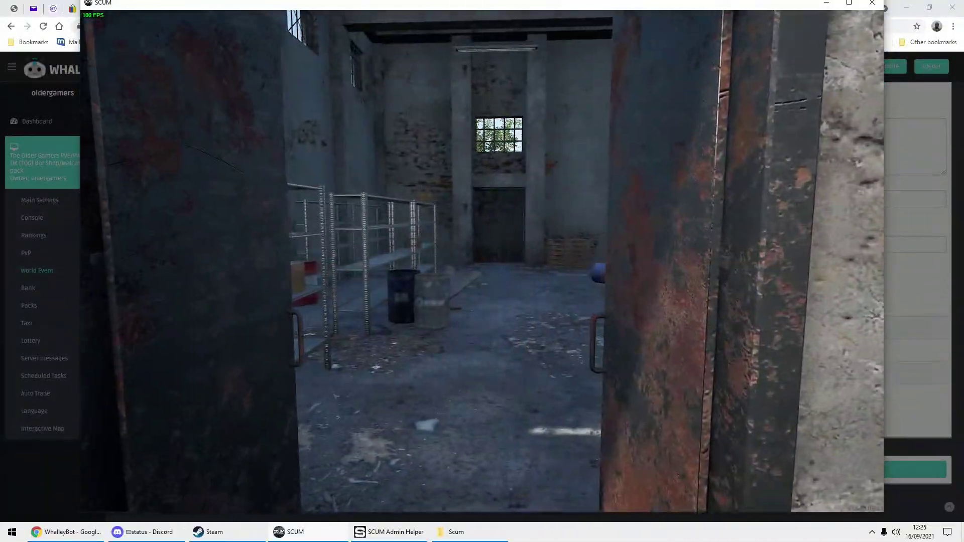
{"action": "key", "text": "w"}
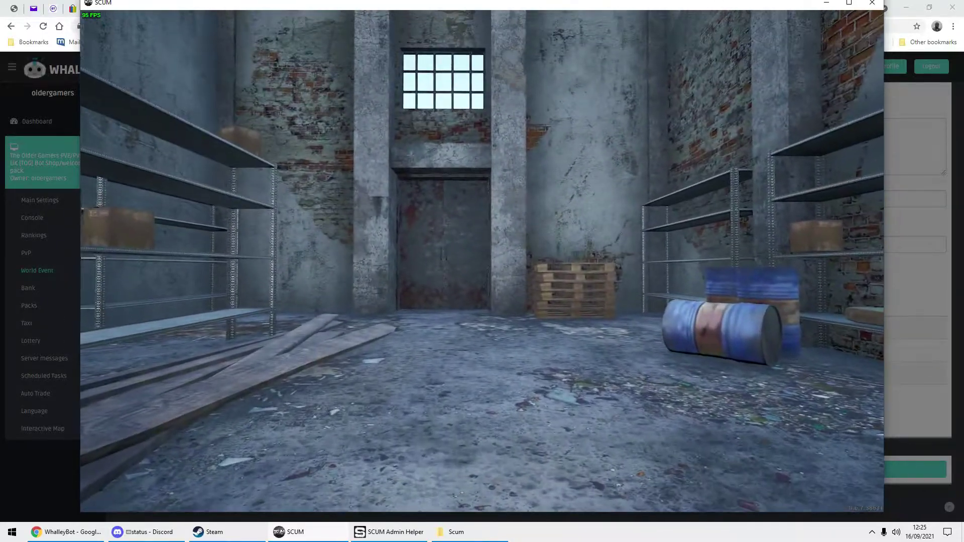
- Repeat the #Location command inside the warehouse and copy the new X, Y and Z coordinates
{"action": "key", "text": "t"}
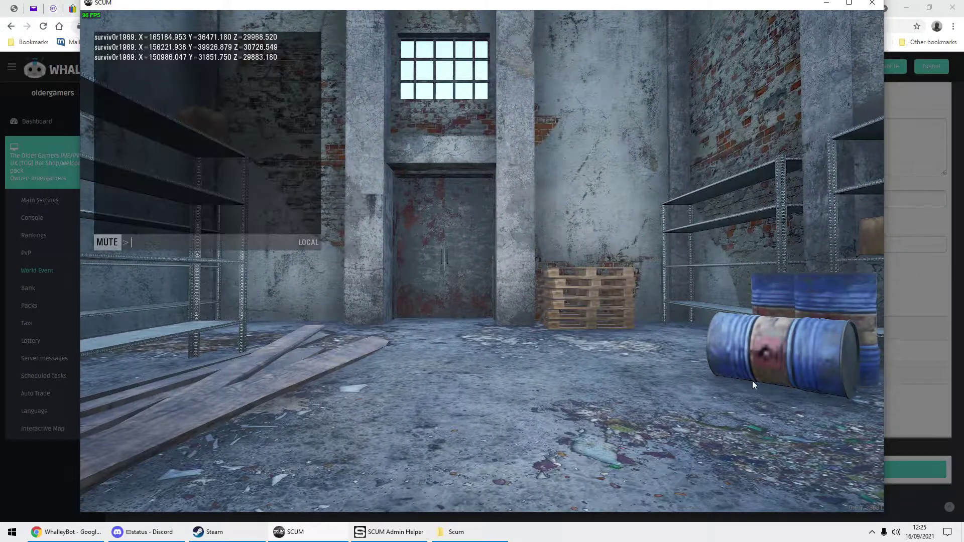
{"action": "type", "text": "#Location surviv0r1969 true"}
{"action": "key", "text": "Return"}
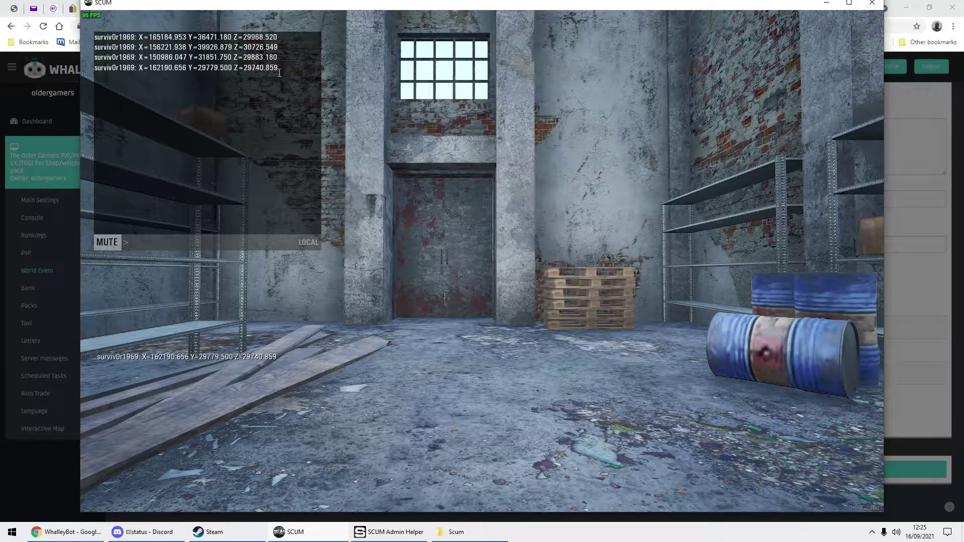
{"action": "left_click_drag", "start_coordinate": [279, 73], "coordinate": [162, 70]}
- Switch to WhalleyBot and add 162190.656 29779.500 29740.859 as the third loot point, without axis labels
{"action": "left_click", "coordinate": [66, 531]}
{"action": "type", "text": "162190.656 Y=29779.500 Z=29740.859"}
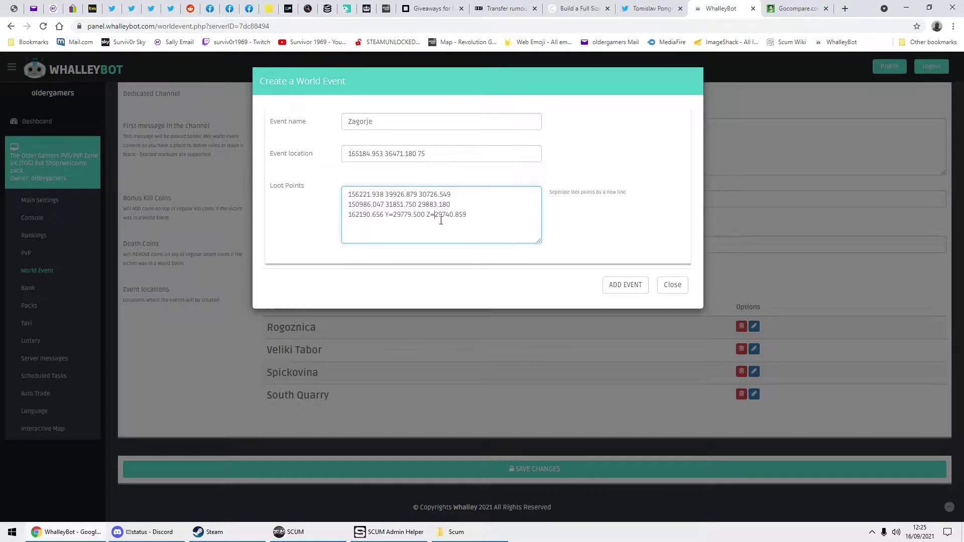
{"action": "left_click", "coordinate": [393, 216]}
{"action": "key", "text": "BackSpace"}
{"action": "key", "text": "BackSpace"}
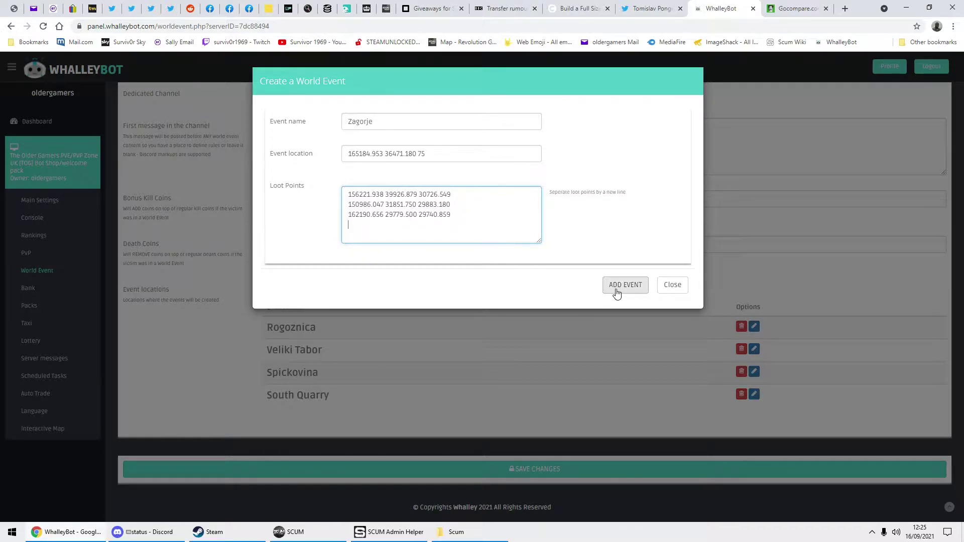
{"action": "left_click", "coordinate": [482, 238]}
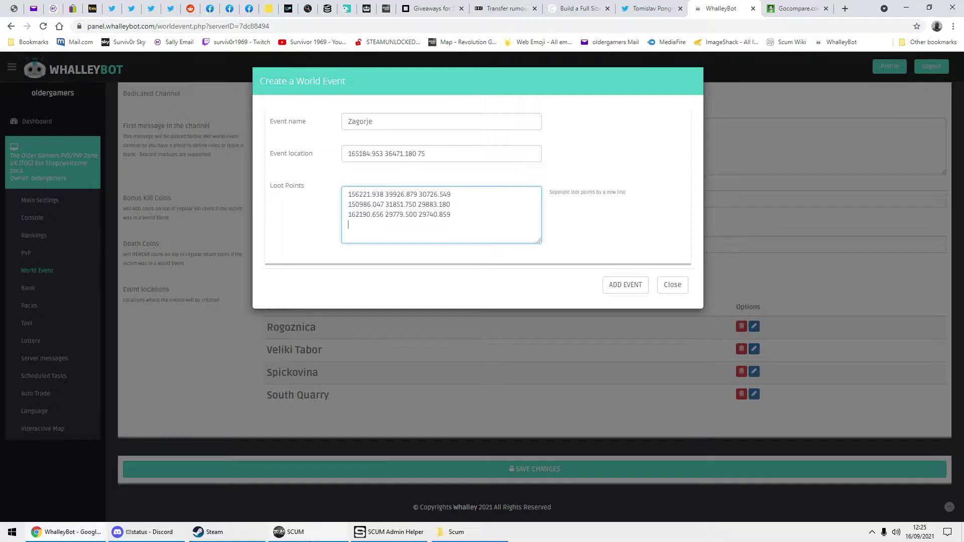
- Switch to SCUM, leave the warehouse and travel over the village to the paved walkway beside the flat-roofed brick building
{"action": "left_click", "coordinate": [301, 532]}
{"action": "key", "text": "Escape"}
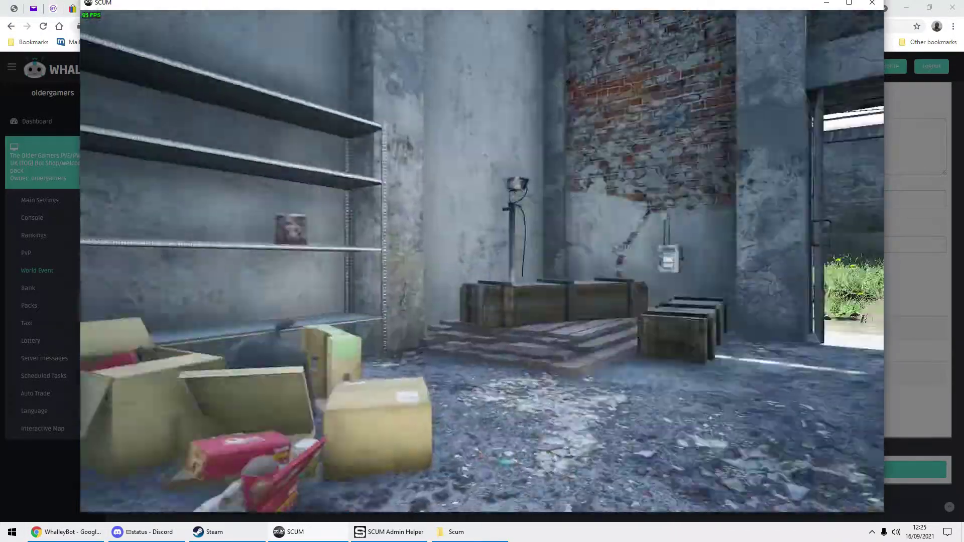
{"action": "key", "text": "w"}
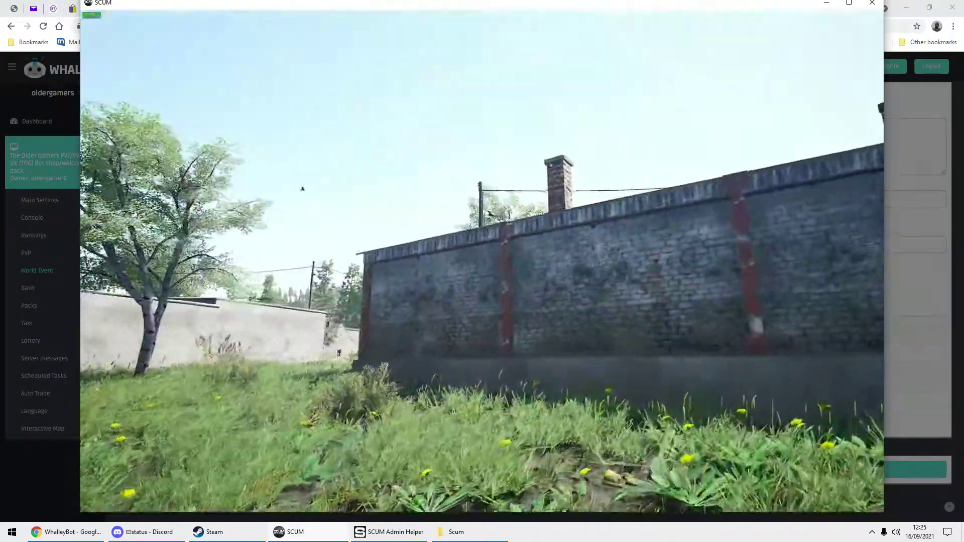
{"action": "key", "text": "w"}
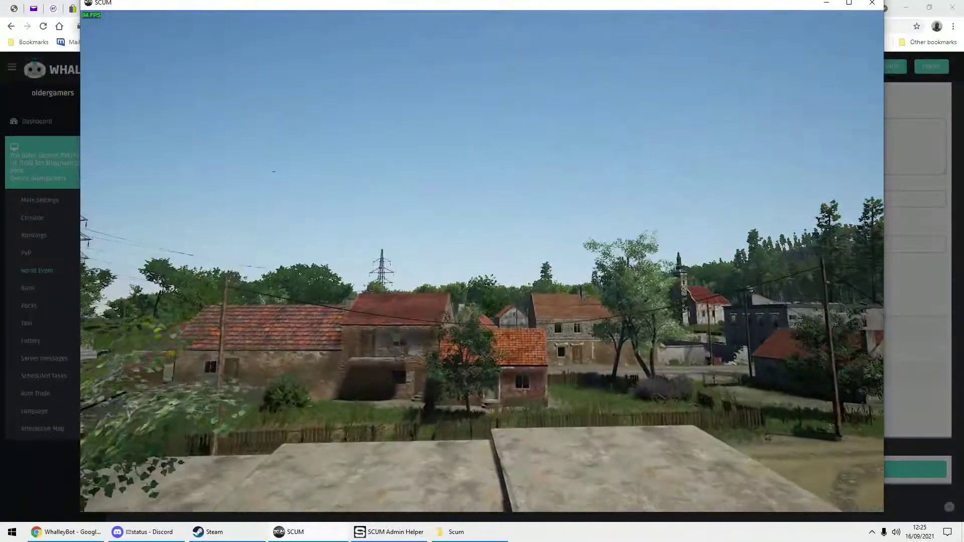
{"action": "key", "text": "w"}
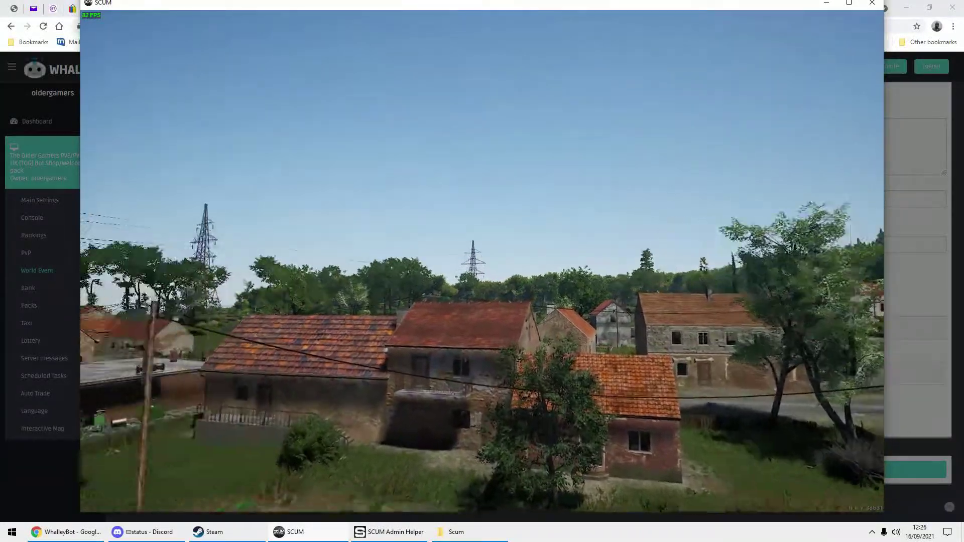
{"action": "key", "text": "w"}
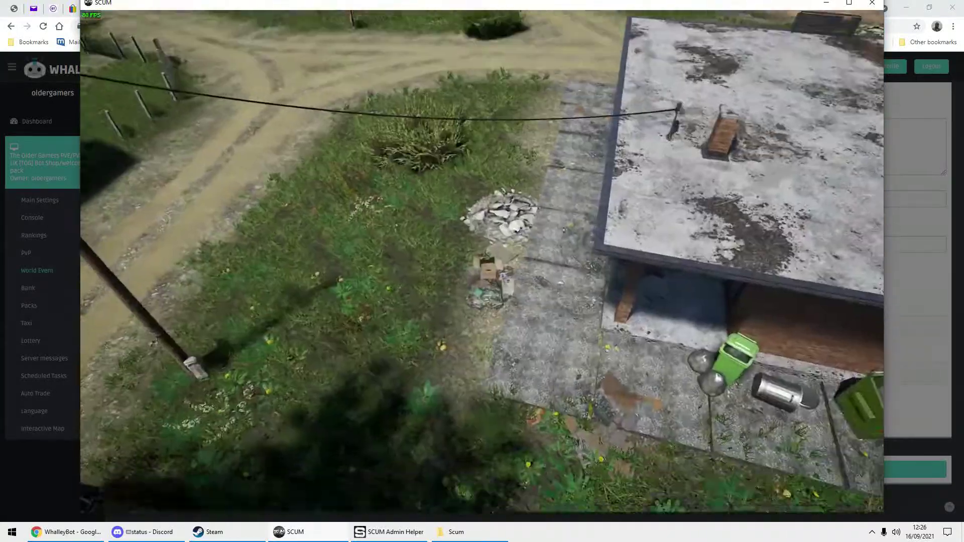
{"action": "key", "text": "w"}
{"action": "key", "text": "w"}
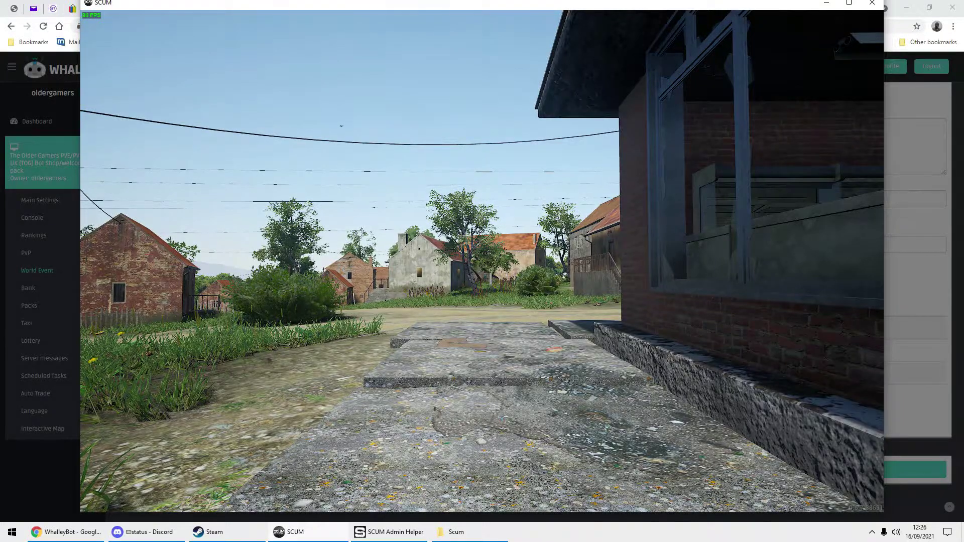
- Get the location coordinates on the walkway and add 165376.719 33925.930 29826.549 as the fourth loot point in WhalleyBot, without axis labels
{"action": "key", "text": "t"}
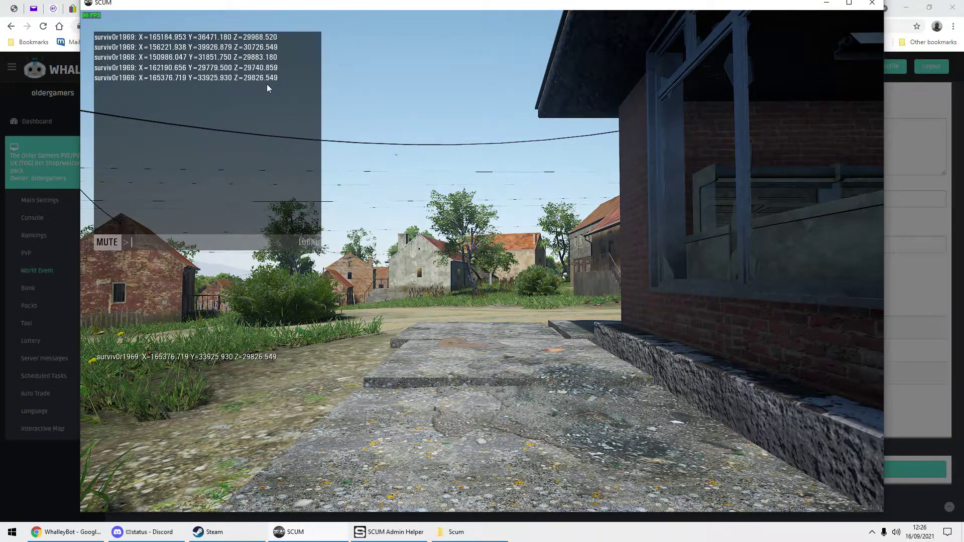
{"action": "left_click_drag", "start_coordinate": [279, 78], "coordinate": [149, 83]}
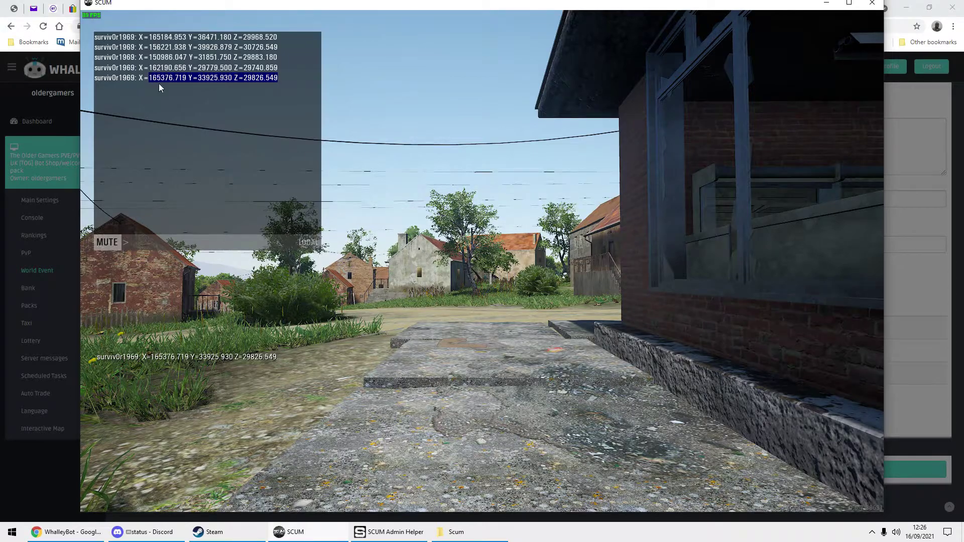
{"action": "key", "text": "ctrl+c"}
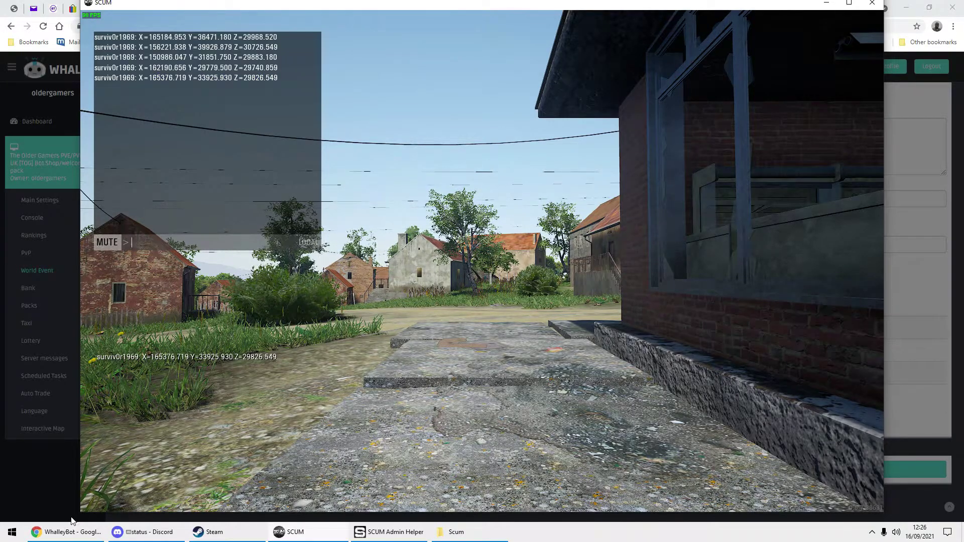
{"action": "left_click", "coordinate": [60, 530]}
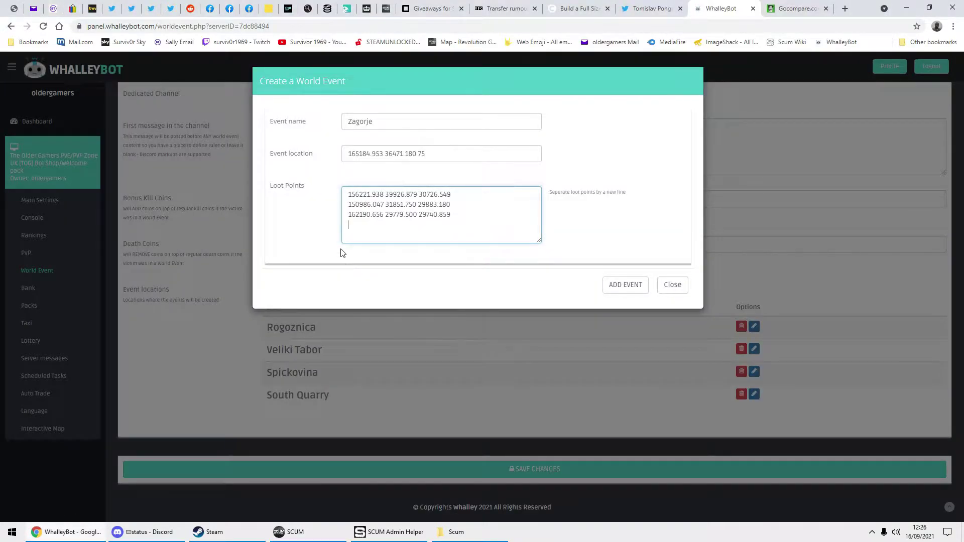
{"action": "key", "text": "ctrl+v"}
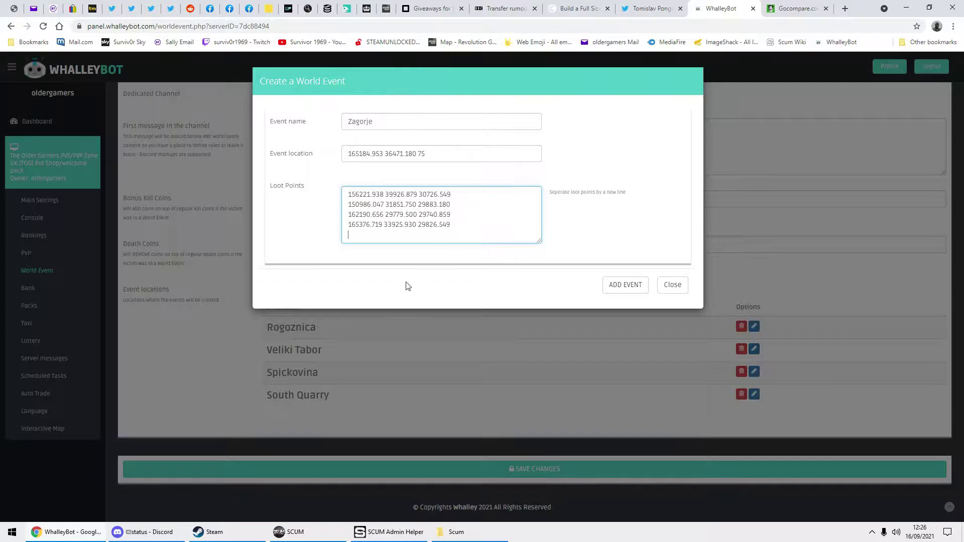
- Switch to SCUM and travel from the walkway over the village to the goalposts on the football pitch
{"action": "left_click", "coordinate": [332, 535]}
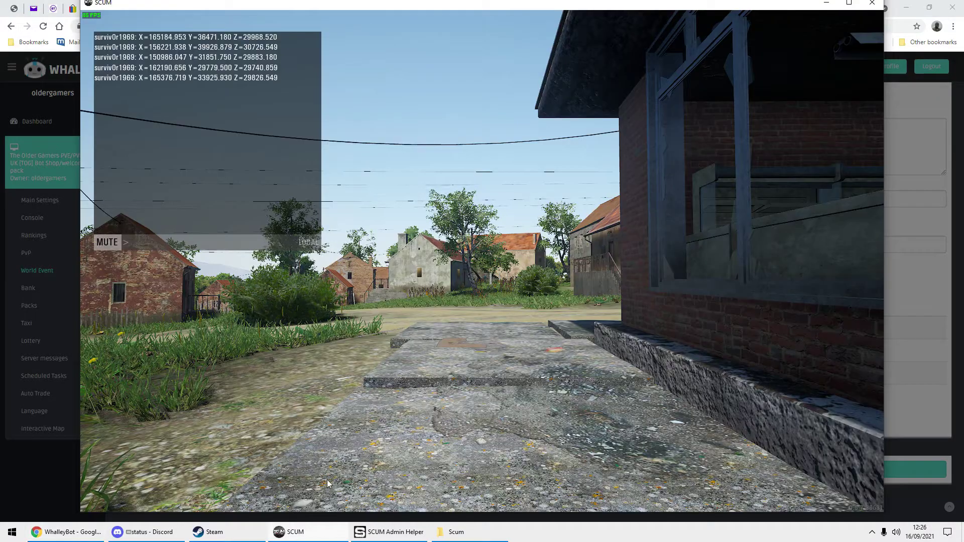
{"action": "key", "text": "Escape"}
{"action": "key", "text": "w"}
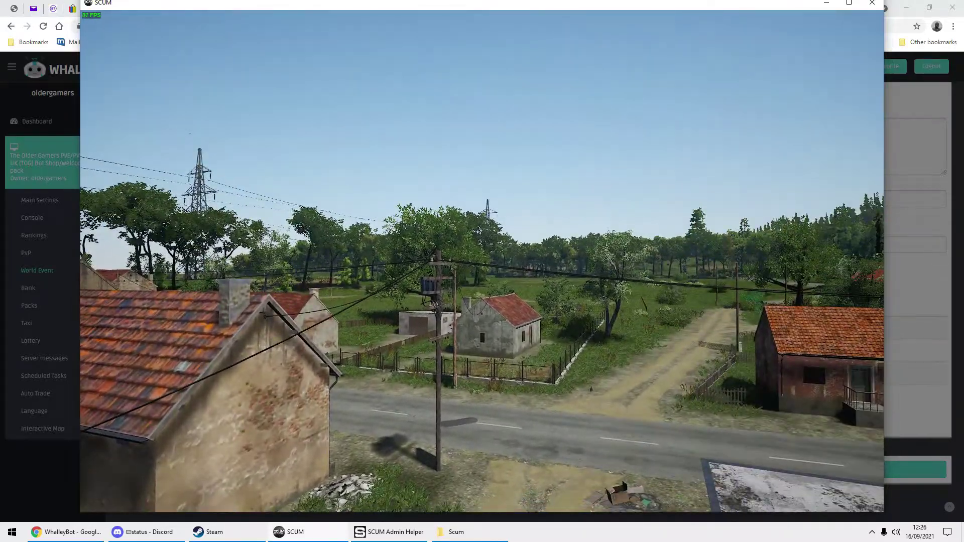
{"action": "key", "text": "w"}
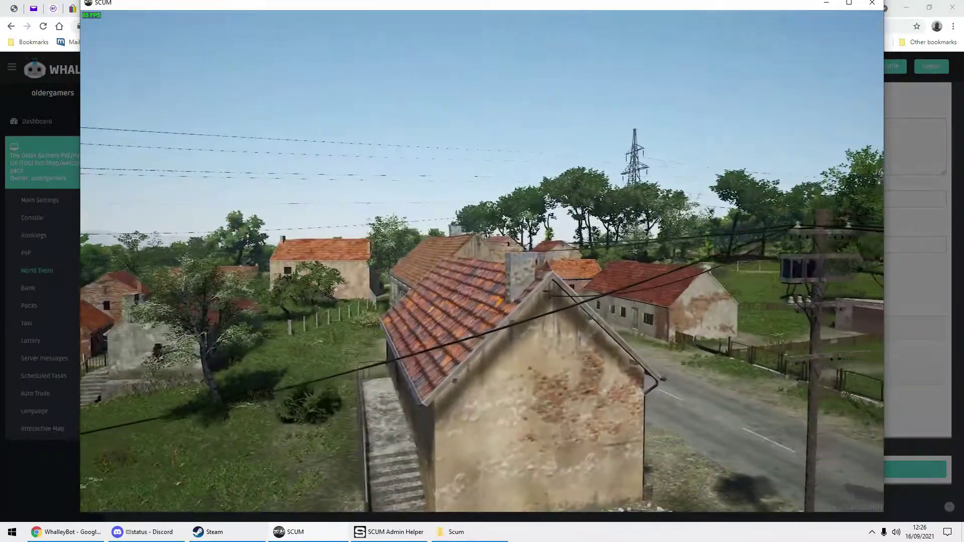
{"action": "key", "text": "w"}
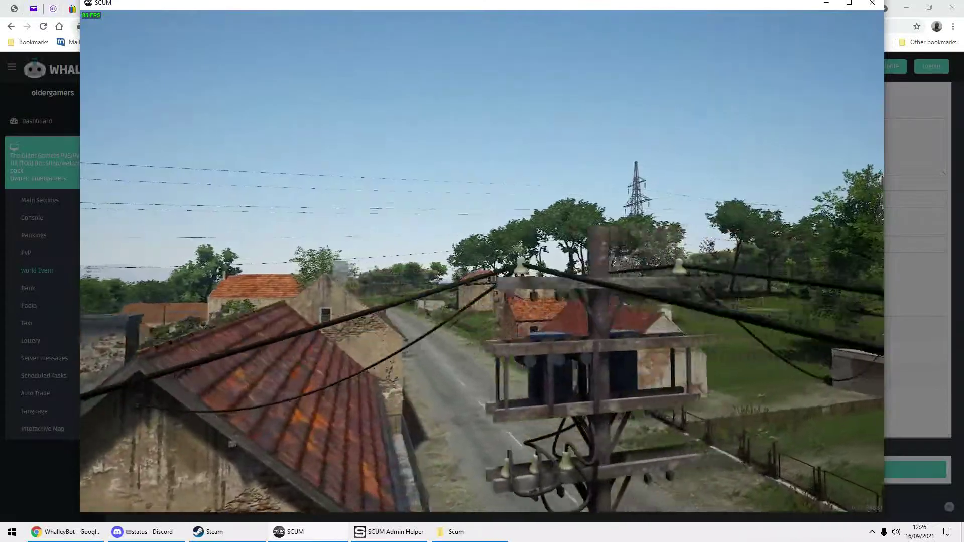
{"action": "key", "text": "d"}
{"action": "key", "text": "w"}
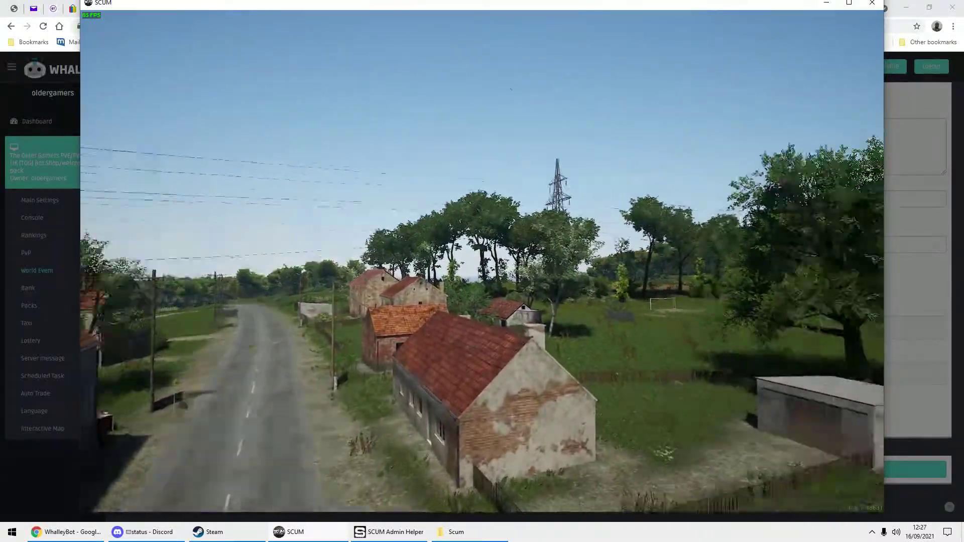
{"action": "key", "text": "w"}
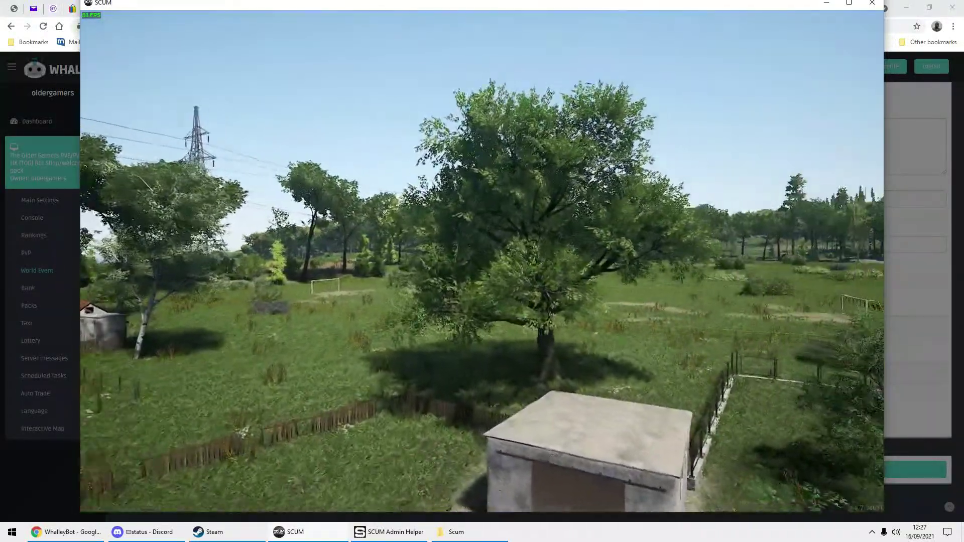
{"action": "key", "text": "w"}
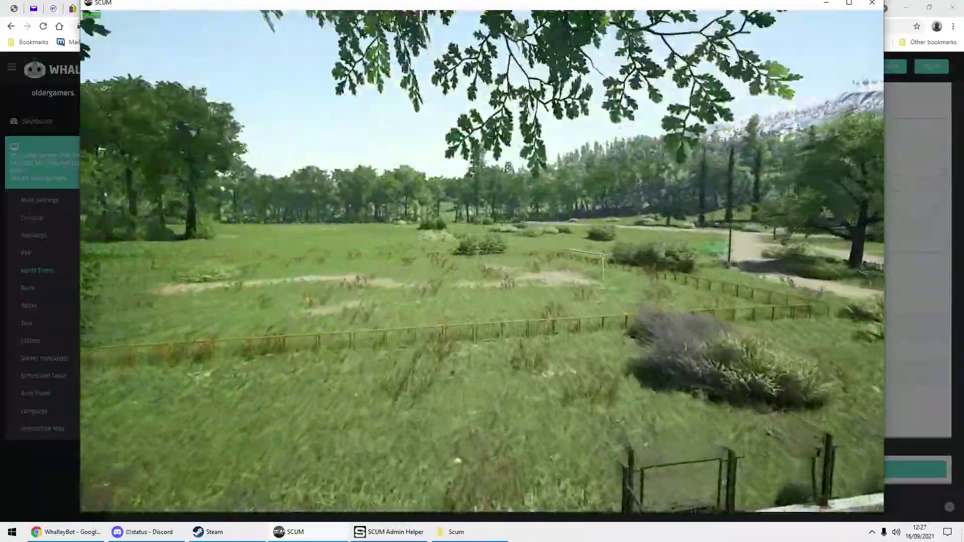
{"action": "key", "text": "w"}
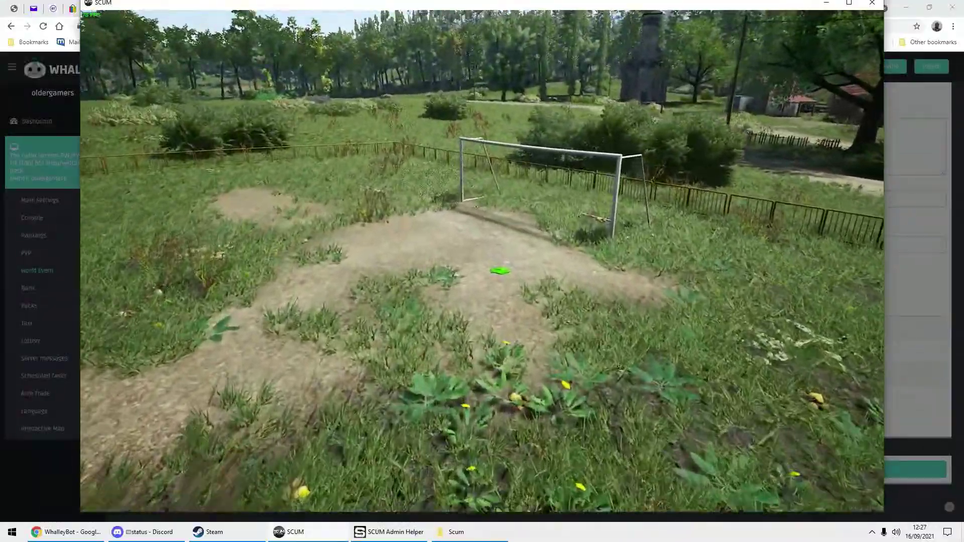
{"action": "key", "text": "w"}
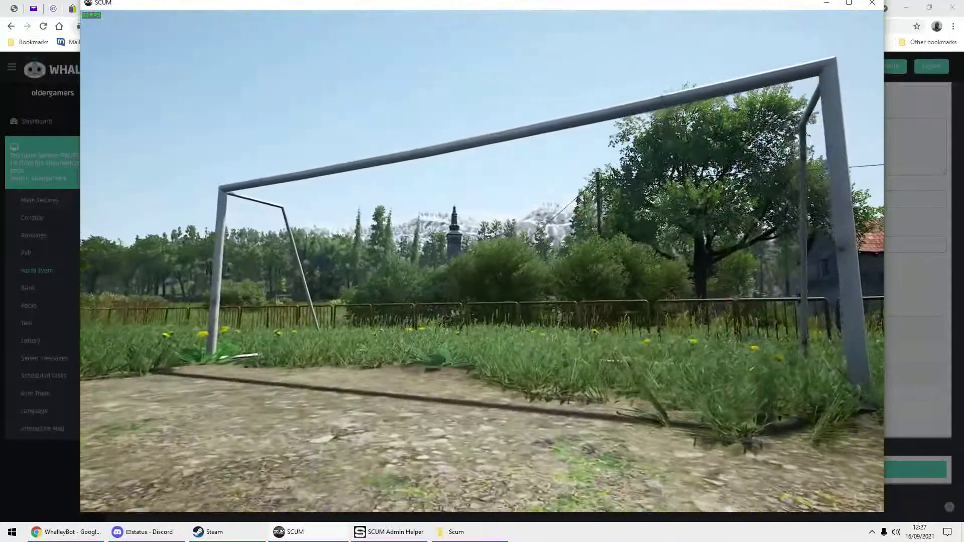
{"action": "key", "text": "w"}
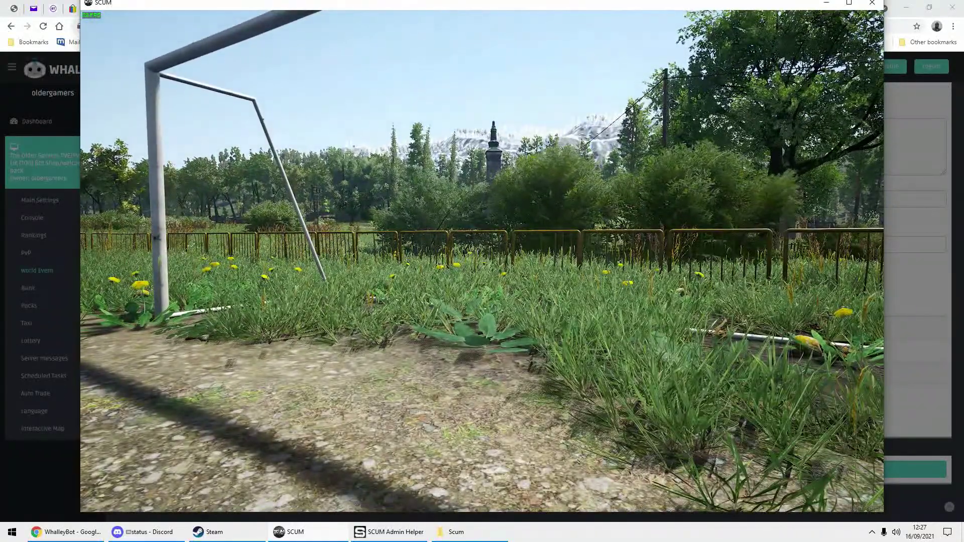
- Run the #Location command beside the goalposts and copy the new X, Y and Z coordinates
{"action": "key", "text": "t"}
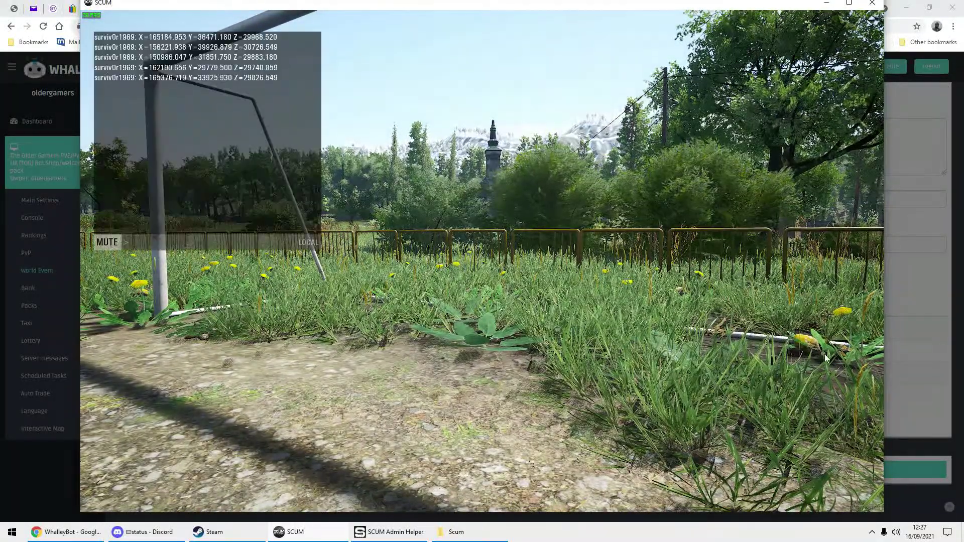
{"action": "key", "text": "ctrl+v"}
{"action": "key", "text": "Return"}
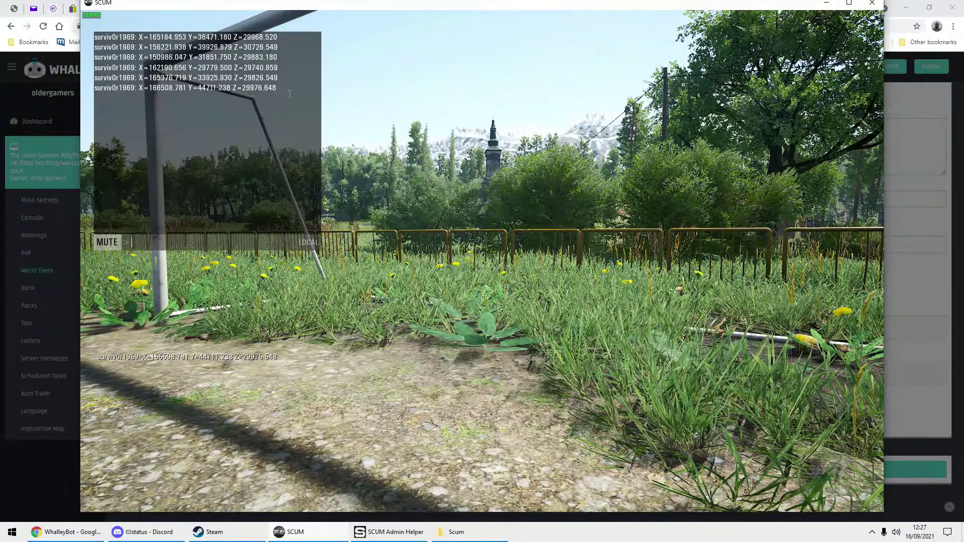
{"action": "left_click_drag", "start_coordinate": [276, 88], "coordinate": [220, 91]}
{"action": "left_click", "coordinate": [224, 97]}
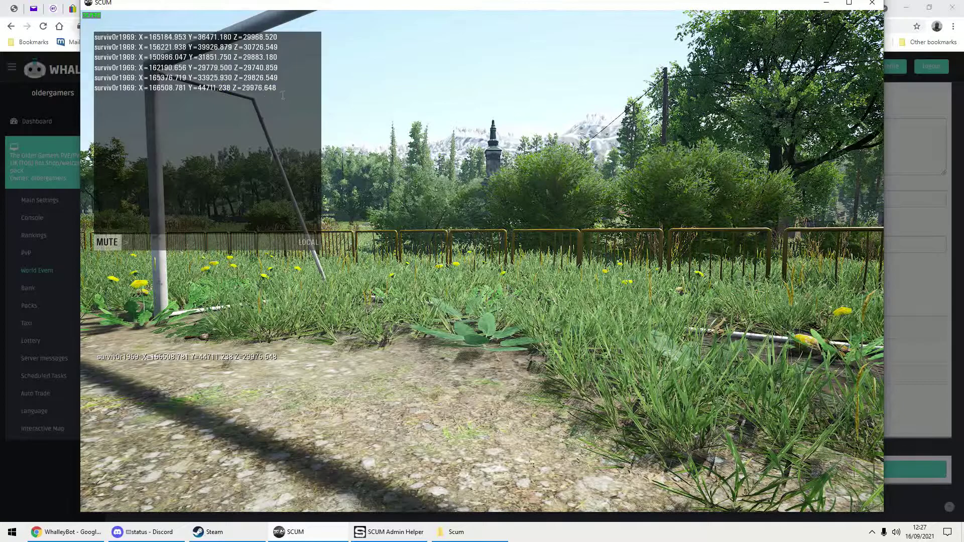
{"action": "left_click_drag", "start_coordinate": [283, 95], "coordinate": [154, 95]}
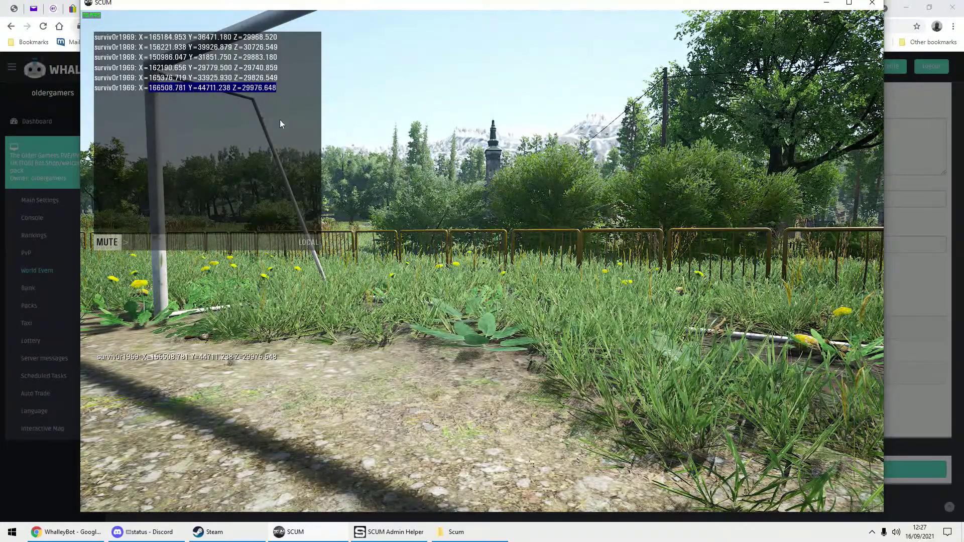
- Switch to WhalleyBot, add 166508.781 44711.238 29976.648 as the fifth loot point without axis labels, and add the Zagorje event
{"action": "left_click", "coordinate": [98, 527]}
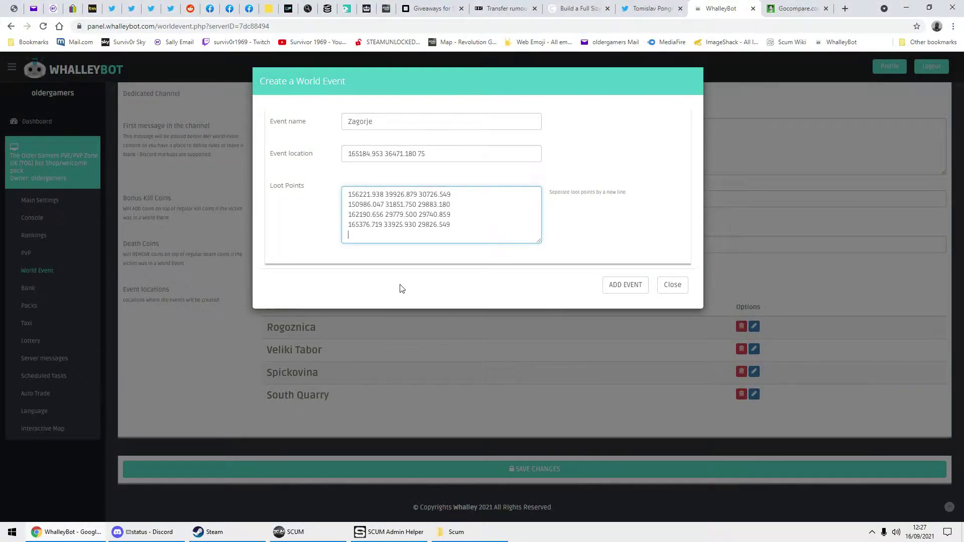
{"action": "key", "text": "ctrl+v"}
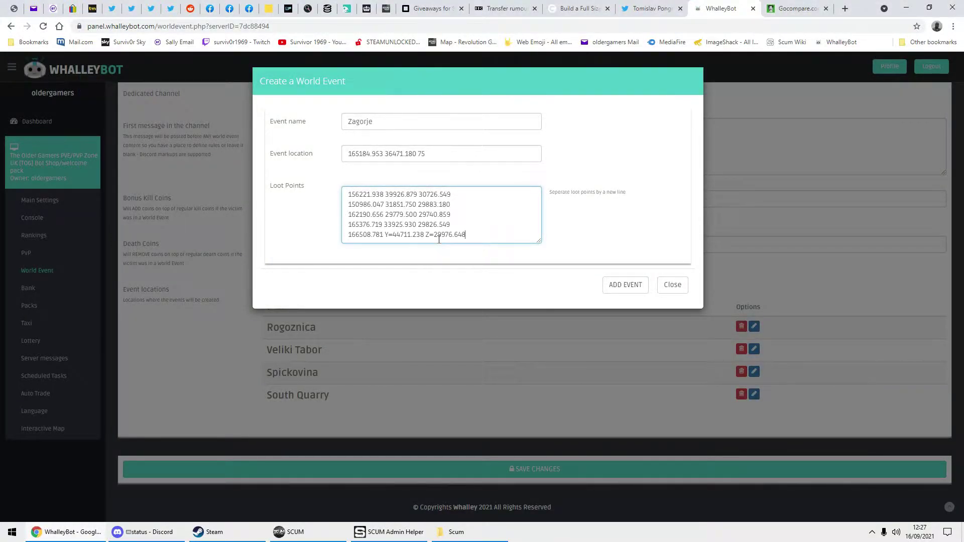
{"action": "key", "text": "BackSpace"}
{"action": "key", "text": "BackSpace"}
{"action": "left_click", "coordinate": [398, 238]}
{"action": "key", "text": "BackSpace"}
{"action": "key", "text": "BackSpace"}
{"action": "left_click", "coordinate": [626, 284]}
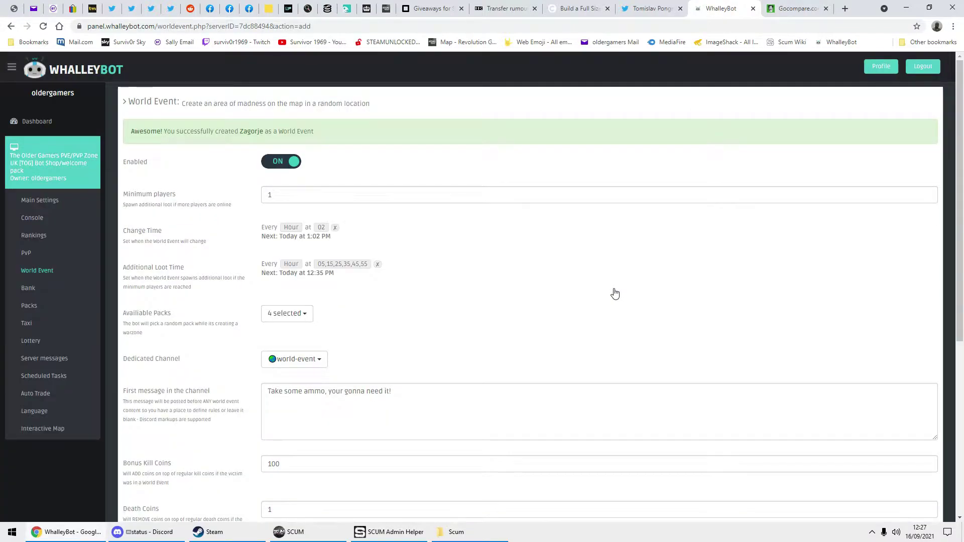
- Check the stored details of the Zagorje and Rogoznica events, and save the World Event changes
{"action": "scroll", "coordinate": [608, 302], "scroll_direction": "down", "scroll_amount": 5}
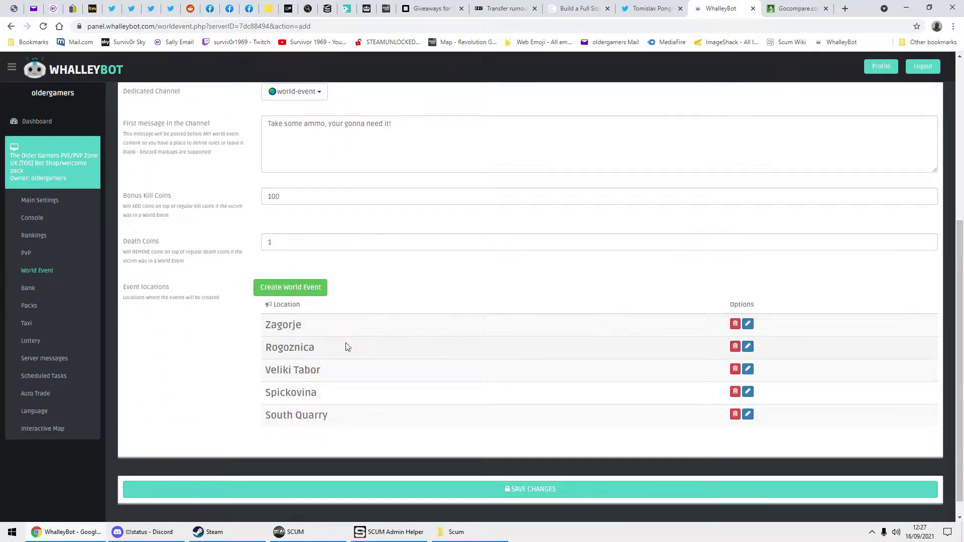
{"action": "left_click", "coordinate": [748, 324]}
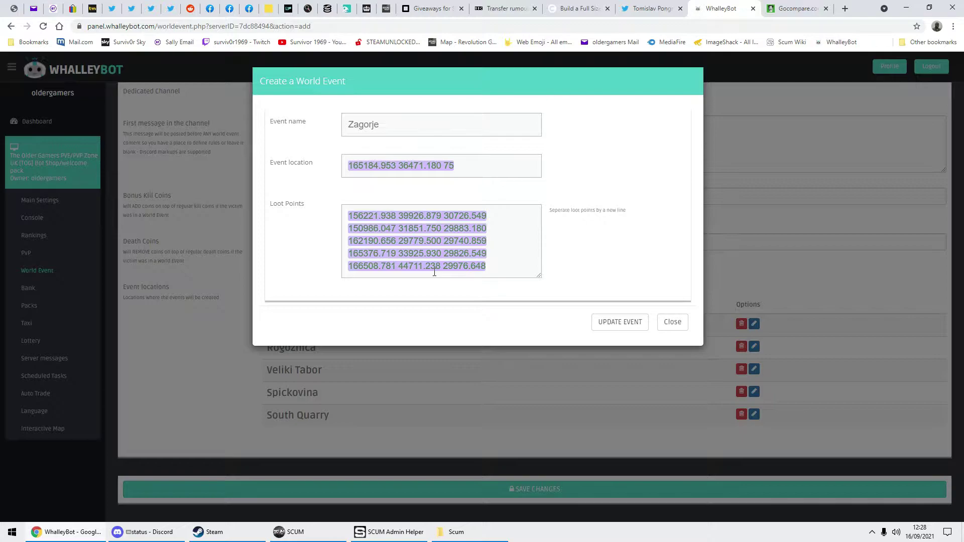
{"action": "left_click", "coordinate": [671, 327]}
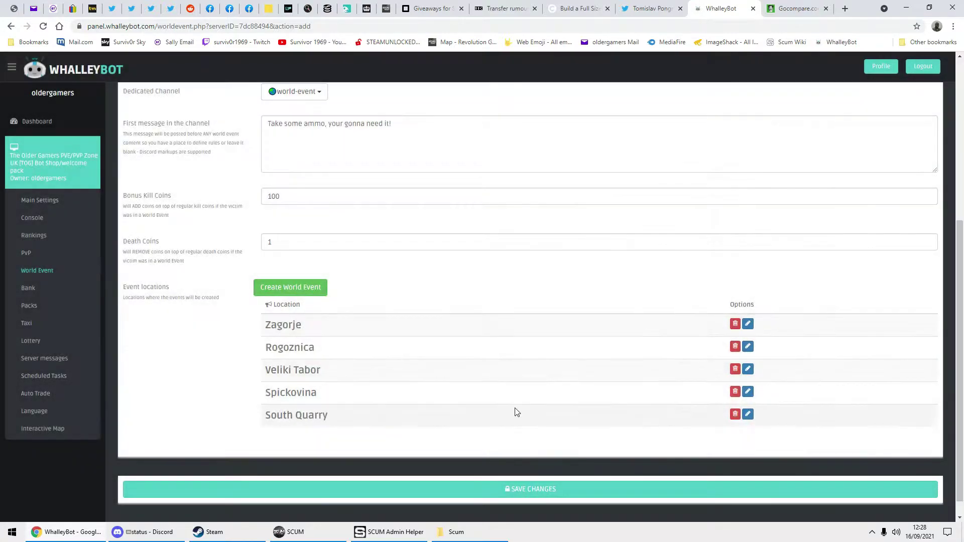
{"action": "left_click", "coordinate": [748, 346]}
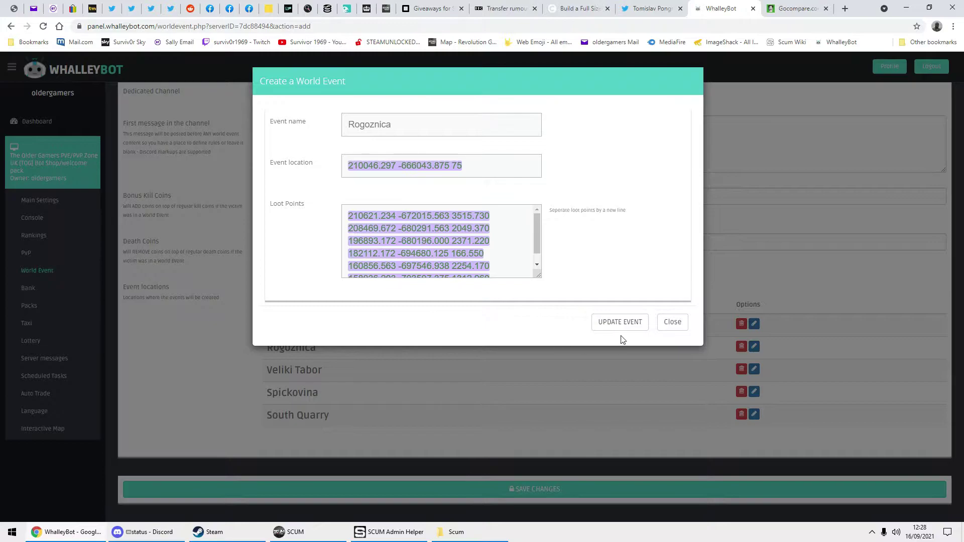
{"action": "left_click", "coordinate": [675, 323]}
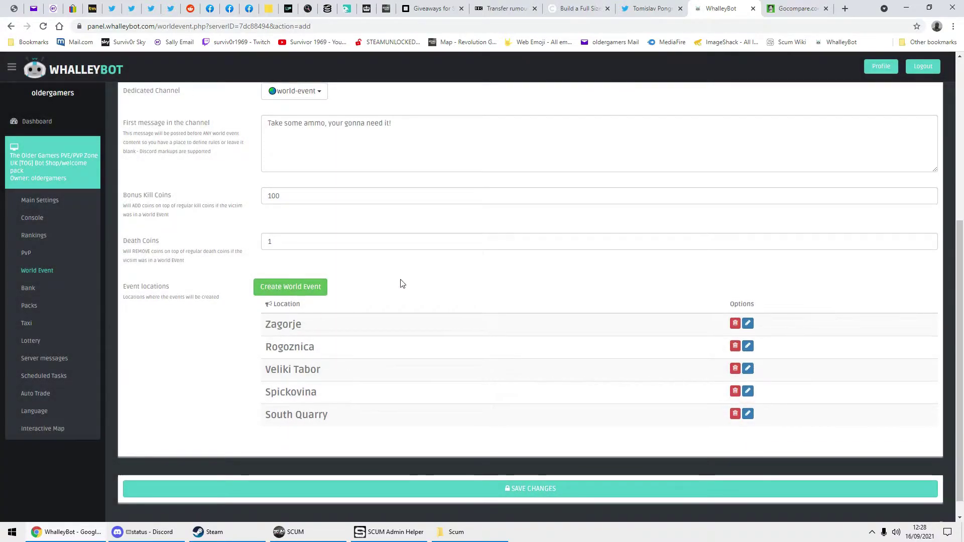
{"action": "scroll", "coordinate": [441, 320], "scroll_direction": "down", "scroll_amount": 1}
{"action": "left_click", "coordinate": [520, 472]}
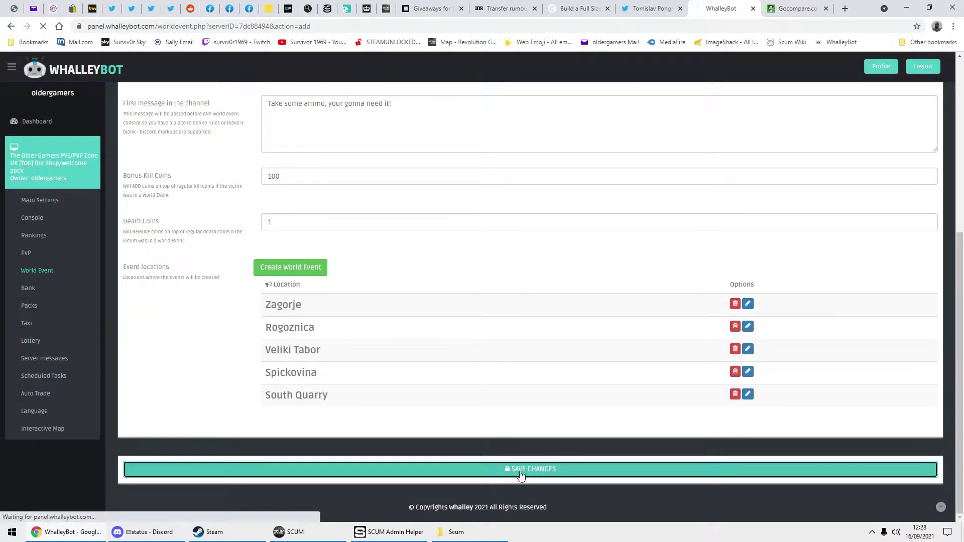
- Examine the event location and loot points of the Zagorje, Spickovina and South Quarry events
{"action": "scroll", "coordinate": [550, 387], "scroll_direction": "down", "scroll_amount": 5}
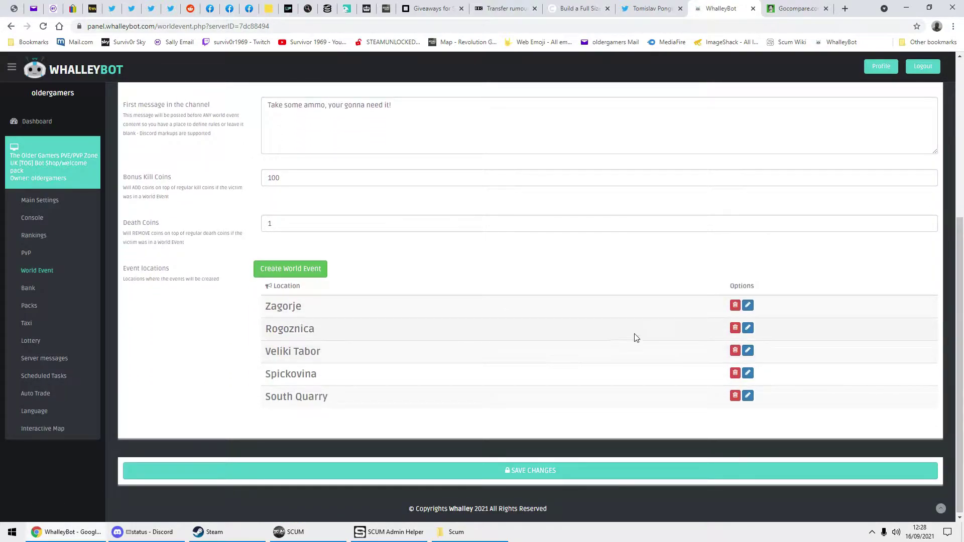
{"action": "left_click", "coordinate": [748, 305]}
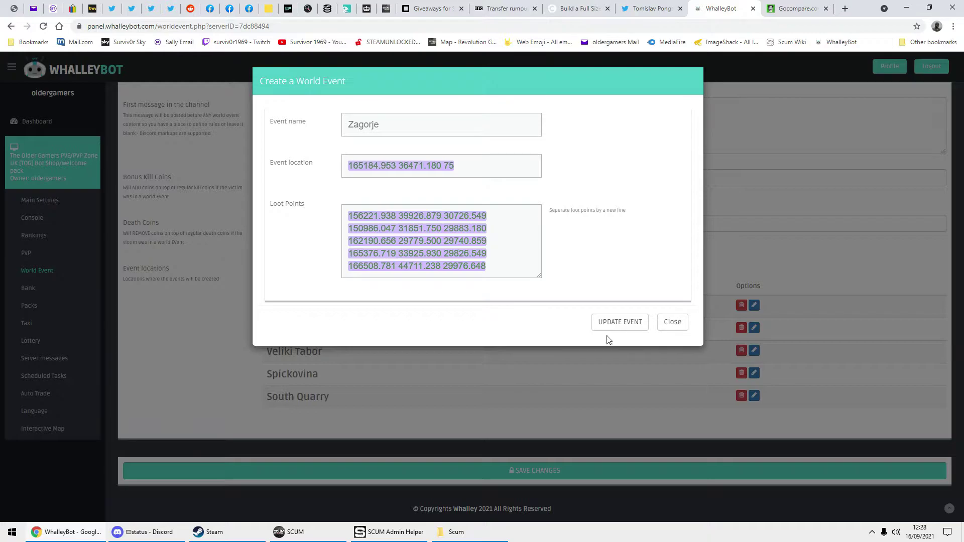
{"action": "left_click", "coordinate": [673, 322]}
{"action": "left_click", "coordinate": [754, 373]}
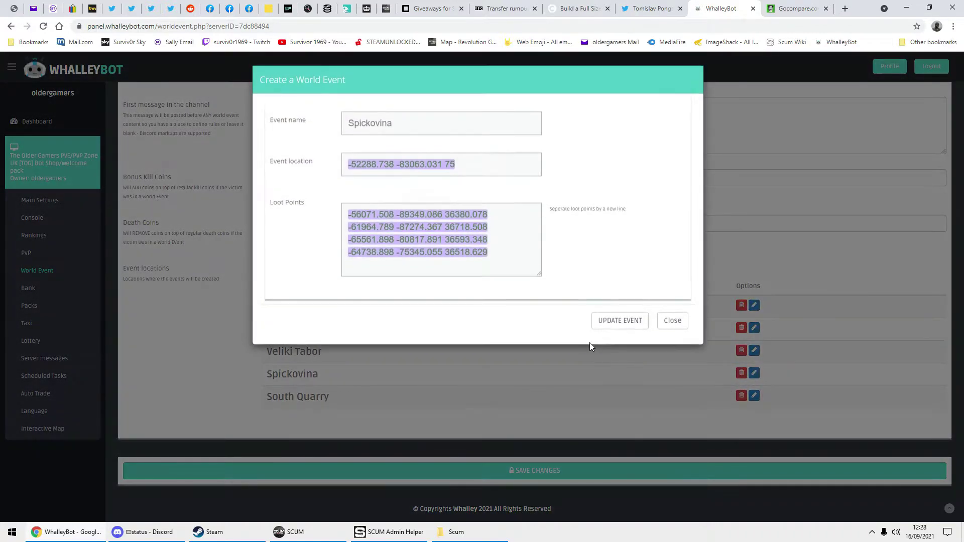
{"action": "left_click", "coordinate": [672, 320]}
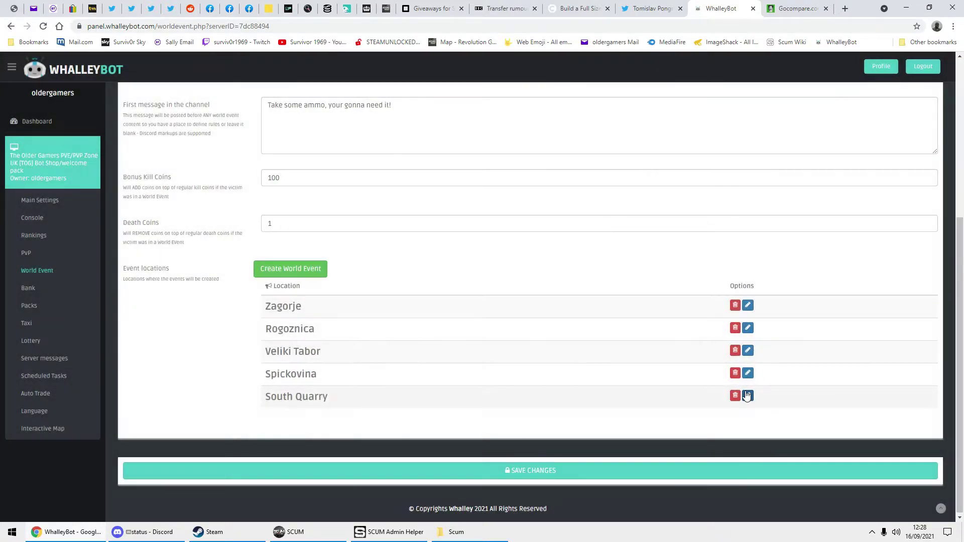
{"action": "left_click", "coordinate": [747, 396]}
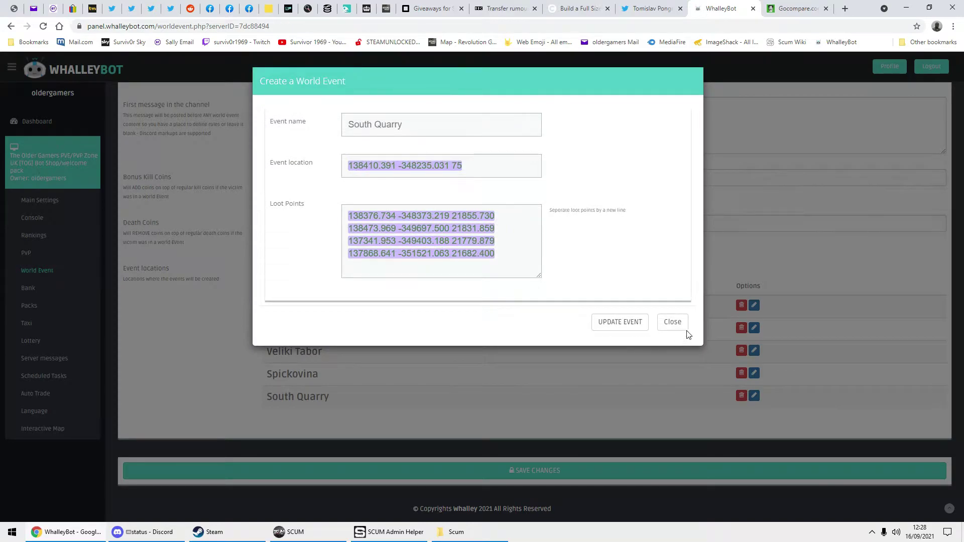
{"action": "left_click", "coordinate": [673, 323]}
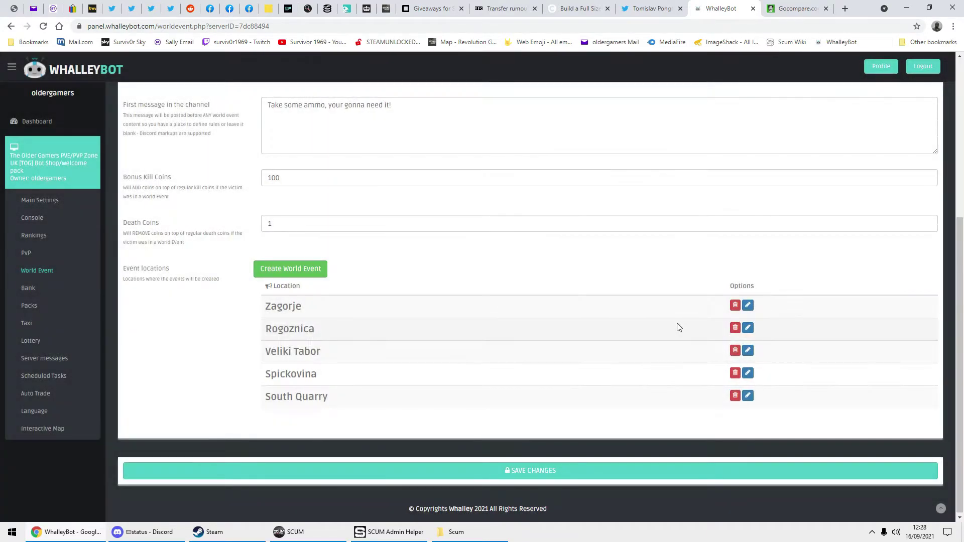
- In the World Event's available packs, deselect blockevent and select dsassevent
{"action": "scroll", "coordinate": [678, 328], "scroll_direction": "up", "scroll_amount": 3}
{"action": "scroll", "coordinate": [675, 325], "scroll_direction": "up", "scroll_amount": 2}
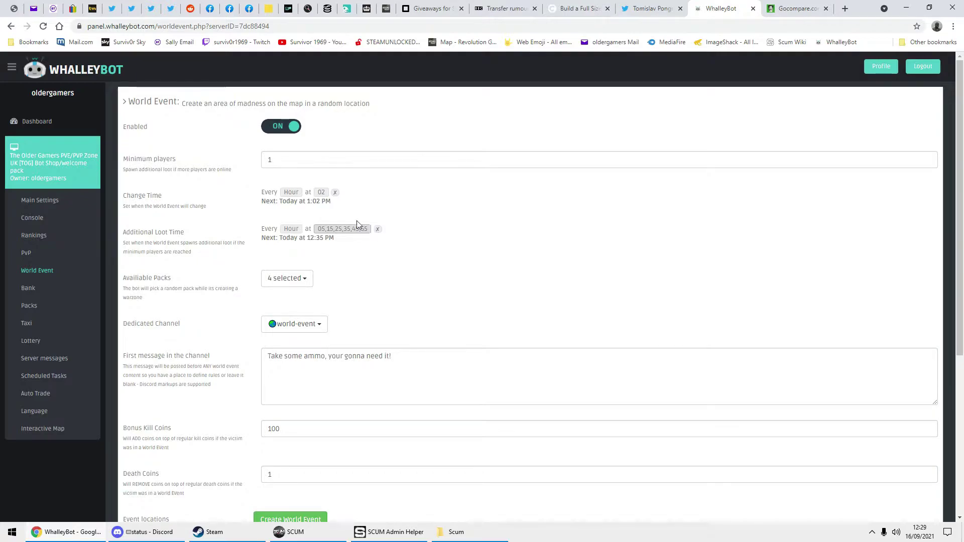
{"action": "left_click", "coordinate": [307, 282]}
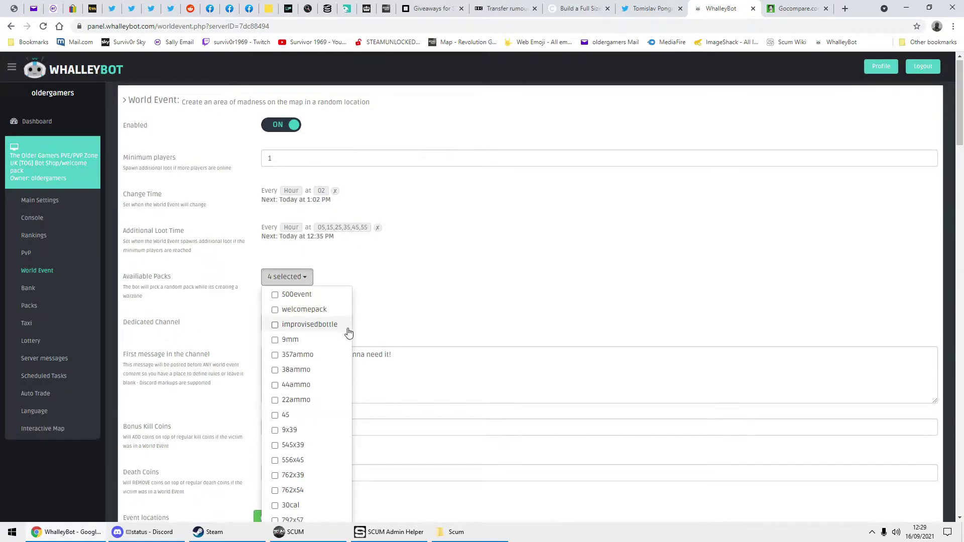
{"action": "scroll", "coordinate": [478, 305], "scroll_direction": "down", "scroll_amount": 2}
{"action": "scroll", "coordinate": [472, 306], "scroll_direction": "down", "scroll_amount": 5}
{"action": "scroll", "coordinate": [430, 338], "scroll_direction": "up", "scroll_amount": 4}
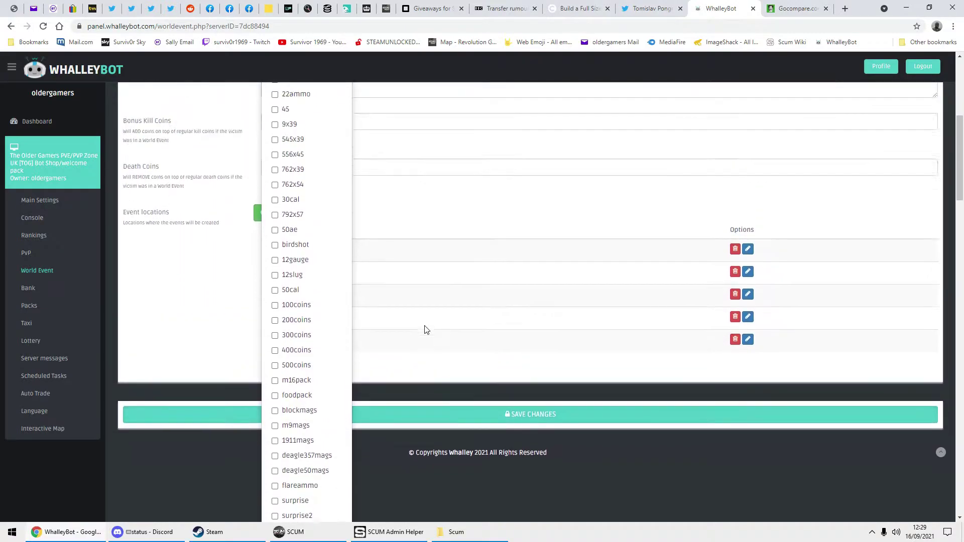
{"action": "scroll", "coordinate": [303, 319], "scroll_direction": "down", "scroll_amount": 4}
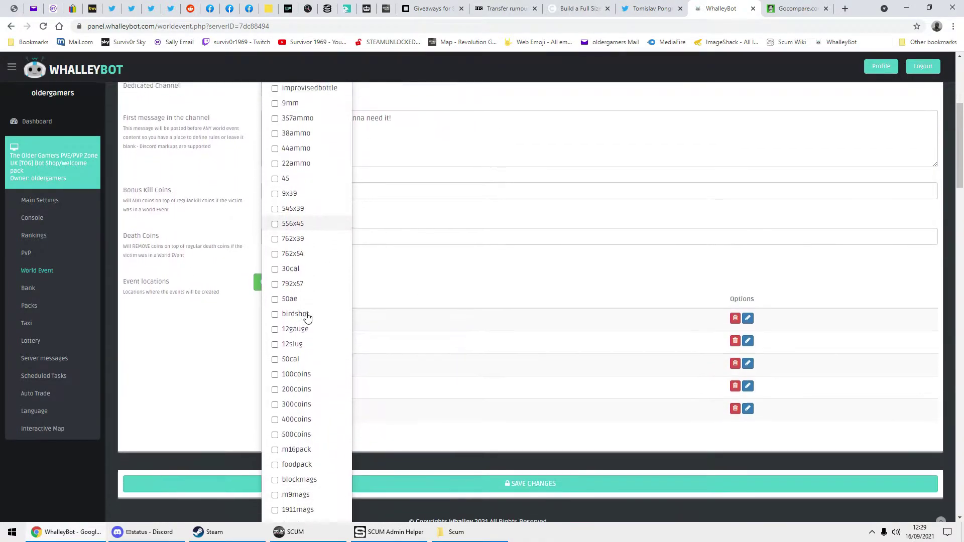
{"action": "scroll", "coordinate": [311, 317], "scroll_direction": "down", "scroll_amount": 15}
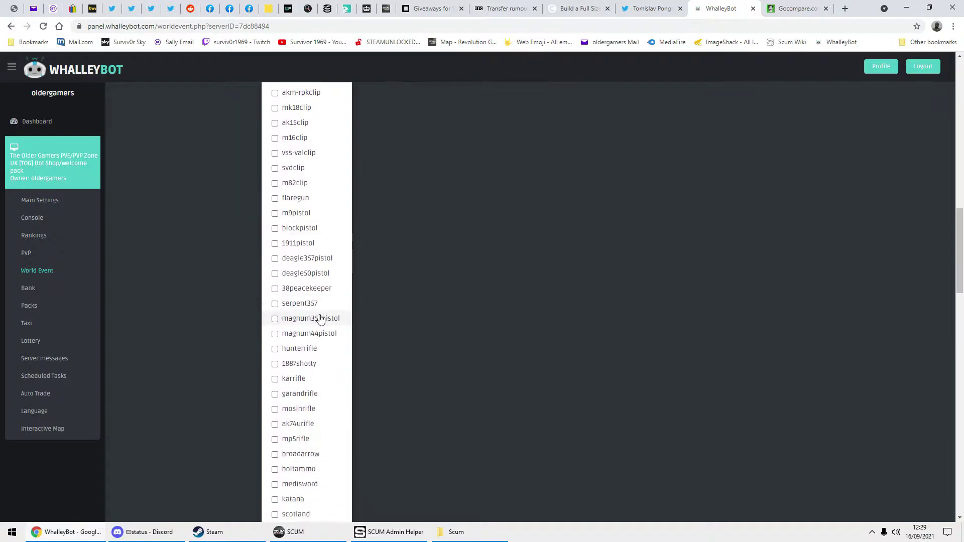
{"action": "scroll", "coordinate": [321, 320], "scroll_direction": "down", "scroll_amount": 7}
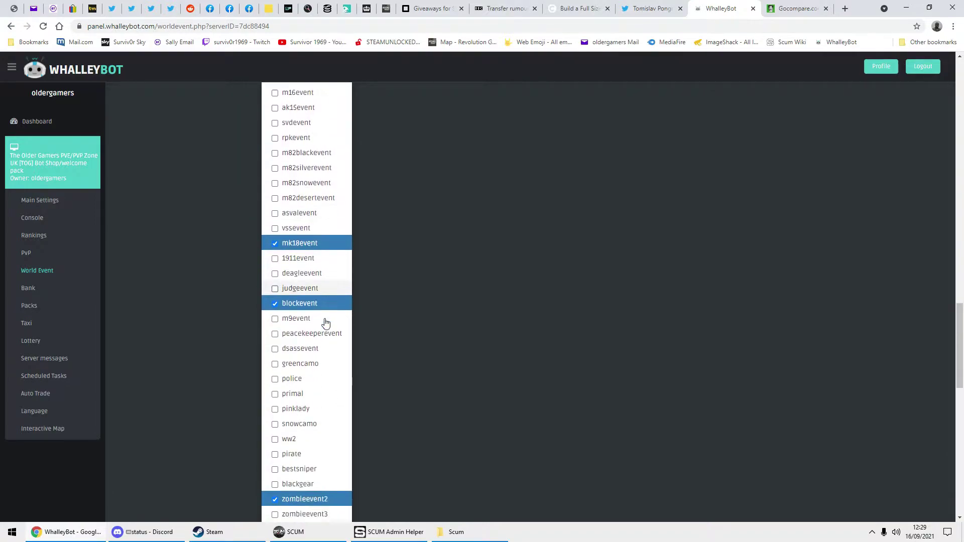
{"action": "left_click", "coordinate": [276, 281]}
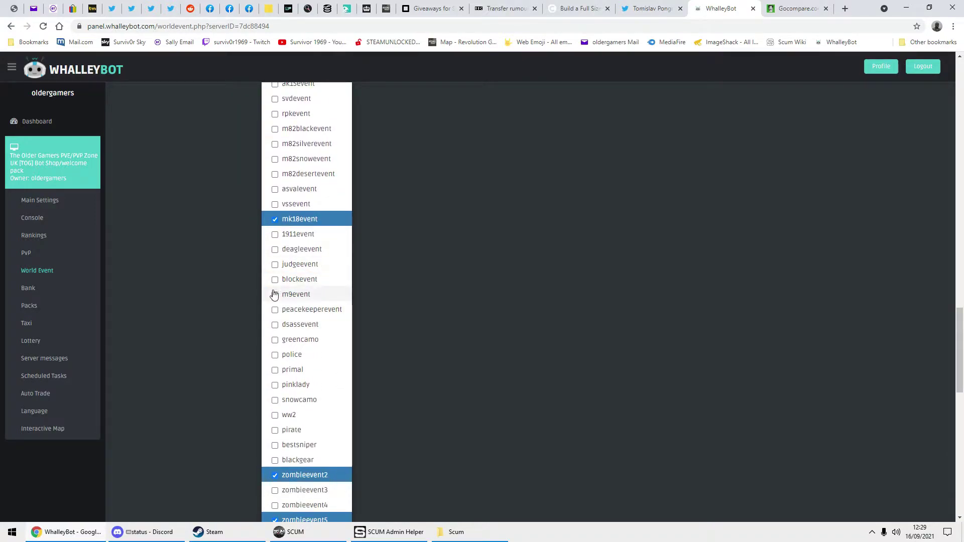
{"action": "left_click", "coordinate": [275, 326]}
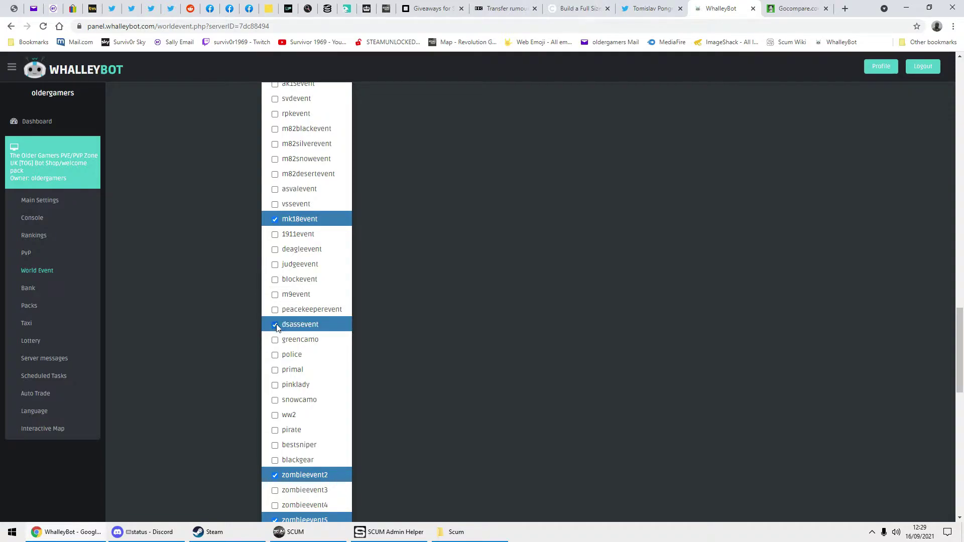
- Add ak15event to the available packs and save the World Event changes
{"action": "scroll", "coordinate": [298, 303], "scroll_direction": "up", "scroll_amount": 2}
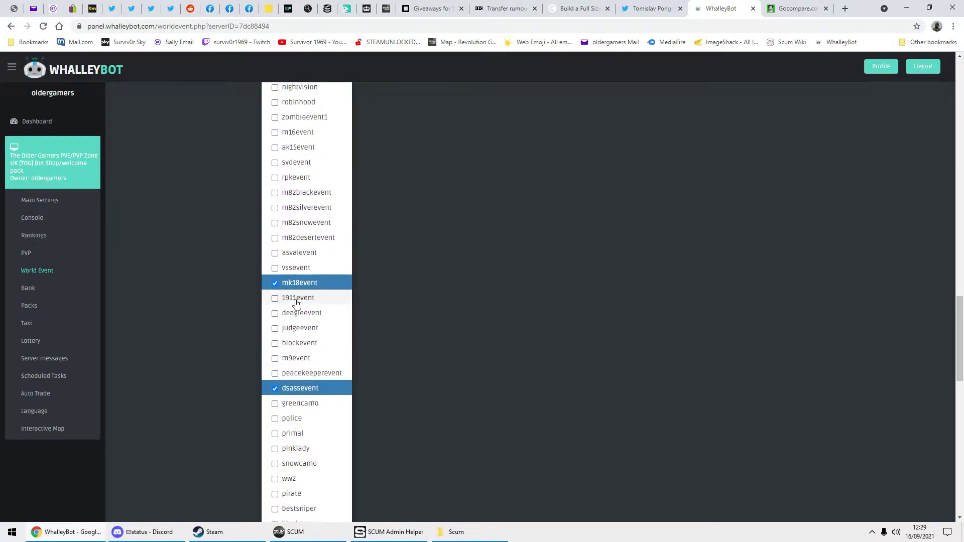
{"action": "left_click", "coordinate": [276, 168]}
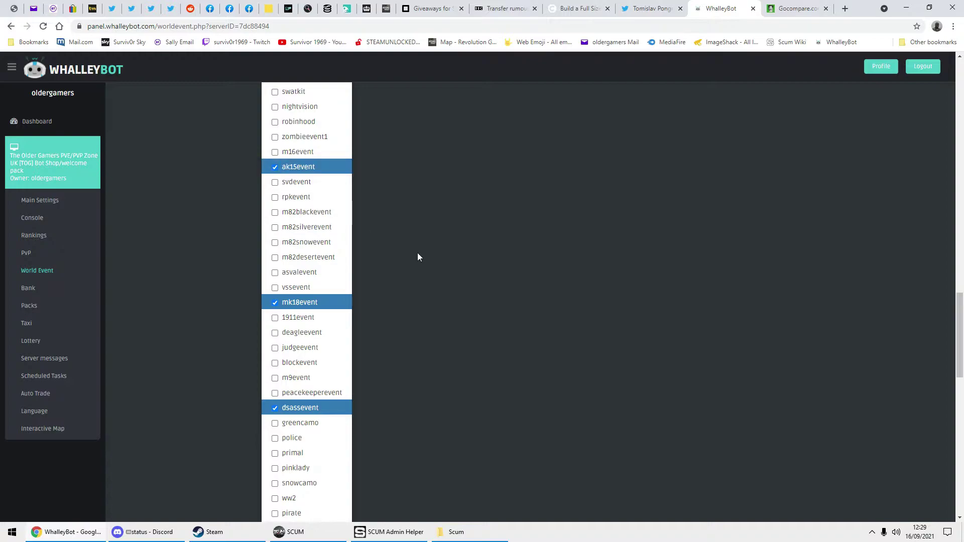
{"action": "scroll", "coordinate": [447, 301], "scroll_direction": "down", "scroll_amount": 2}
{"action": "scroll", "coordinate": [453, 305], "scroll_direction": "up", "scroll_amount": 9}
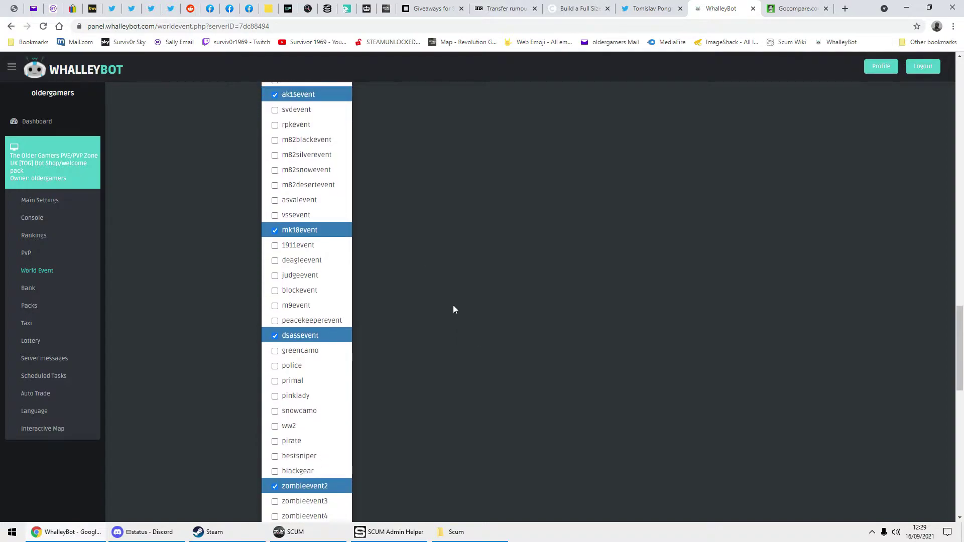
{"action": "scroll", "coordinate": [451, 293], "scroll_direction": "up", "scroll_amount": 10}
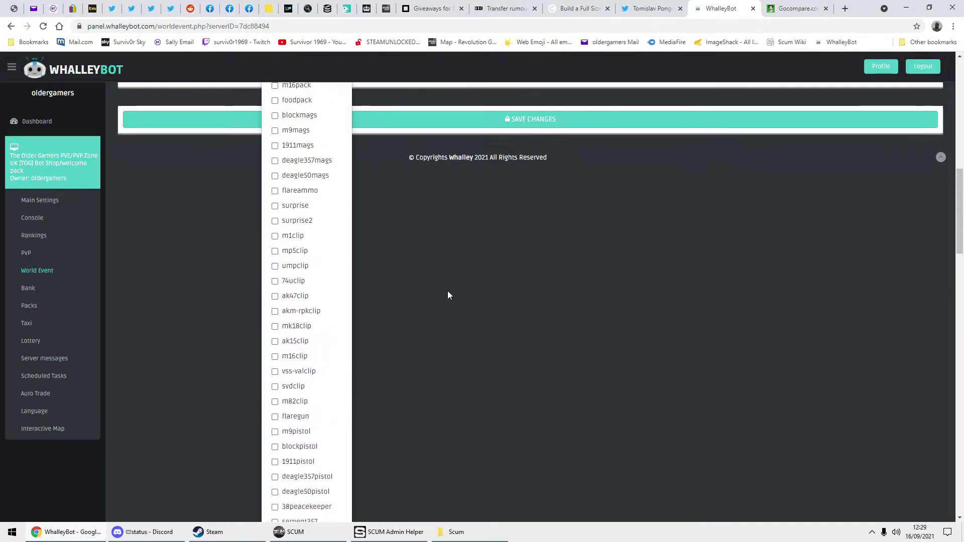
{"action": "scroll", "coordinate": [447, 292], "scroll_direction": "up", "scroll_amount": 3}
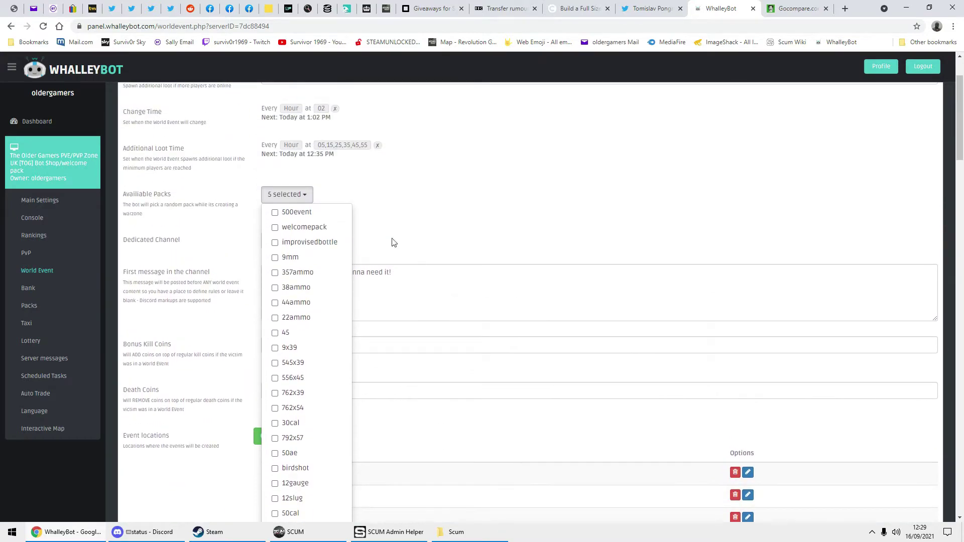
{"action": "left_click", "coordinate": [311, 194]}
{"action": "scroll", "coordinate": [518, 266], "scroll_direction": "down", "scroll_amount": 2}
{"action": "scroll", "coordinate": [518, 266], "scroll_direction": "down", "scroll_amount": 2}
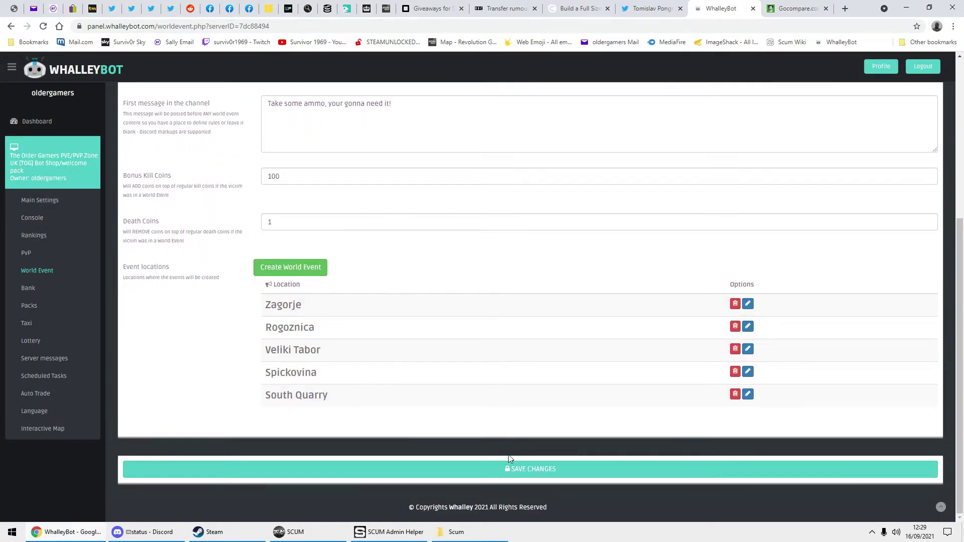
{"action": "left_click", "coordinate": [508, 469]}
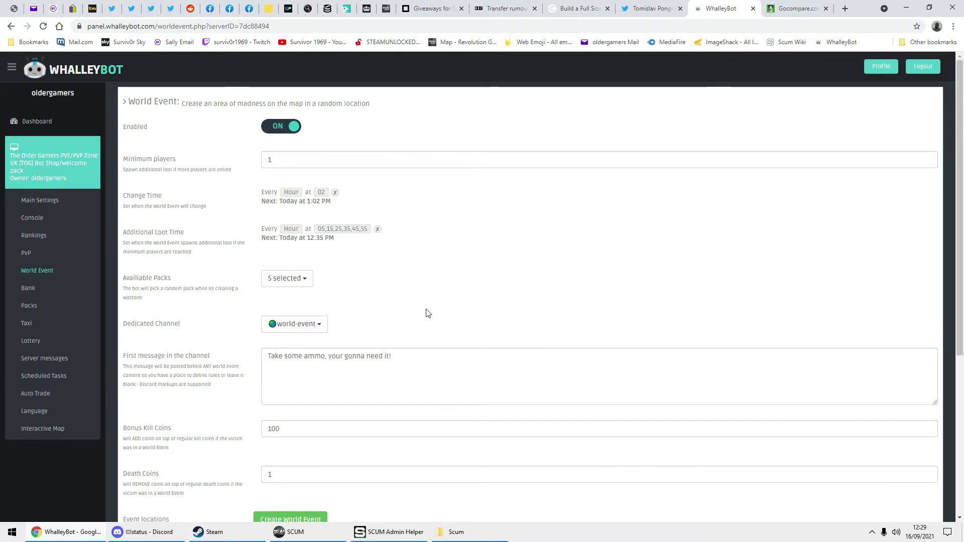
- Review the saved World Event settings, including the additional loot time, available packs and event locations
{"action": "scroll", "coordinate": [426, 313], "scroll_direction": "down", "scroll_amount": 2}
{"action": "scroll", "coordinate": [336, 225], "scroll_direction": "up", "scroll_amount": 2}
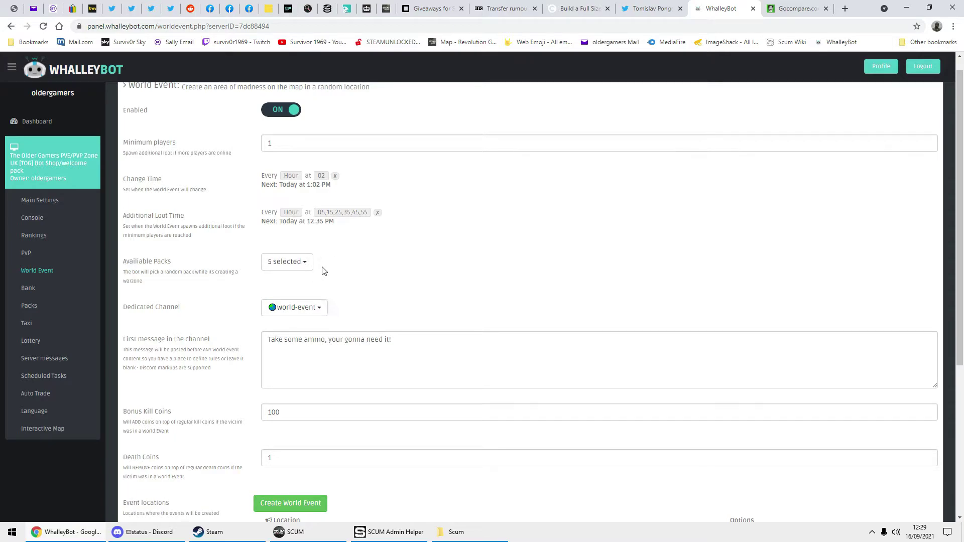
{"action": "left_click_drag", "start_coordinate": [401, 236], "coordinate": [451, 200]}
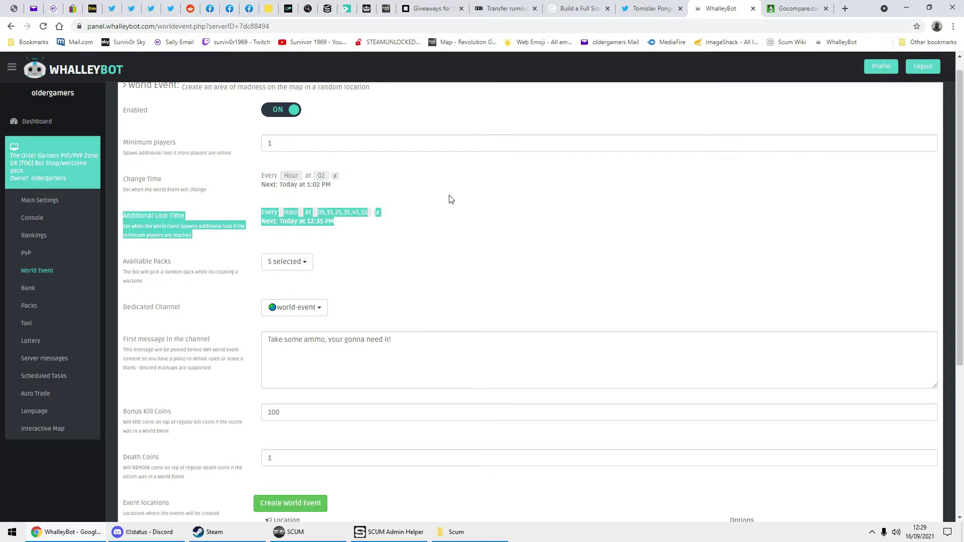
{"action": "left_click", "coordinate": [468, 248]}
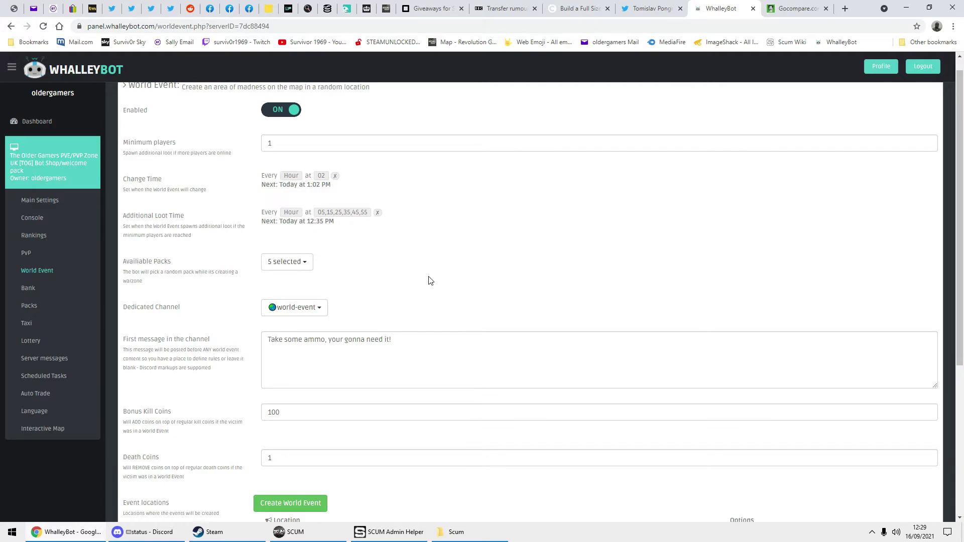
{"action": "scroll", "coordinate": [350, 251], "scroll_direction": "up", "scroll_amount": 1}
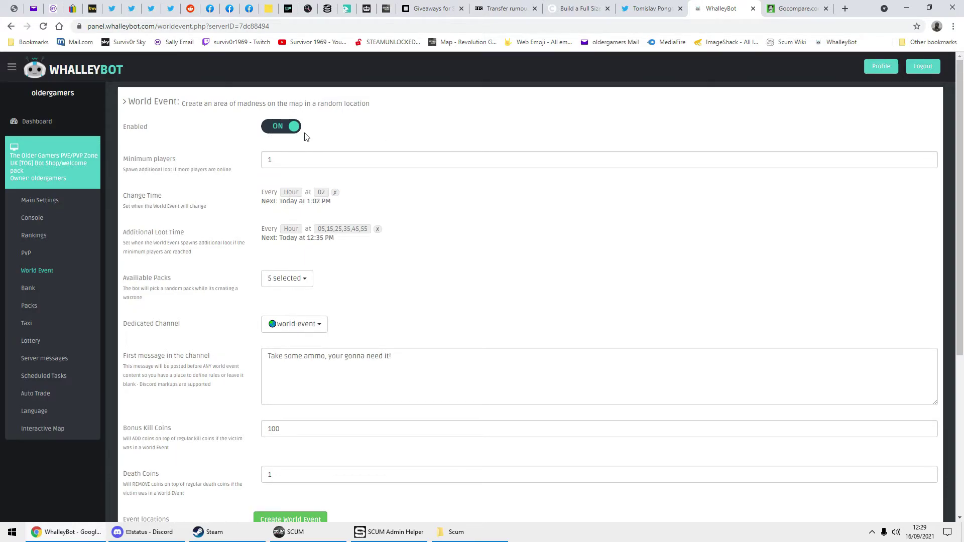
{"action": "scroll", "coordinate": [303, 145], "scroll_direction": "down", "scroll_amount": 2}
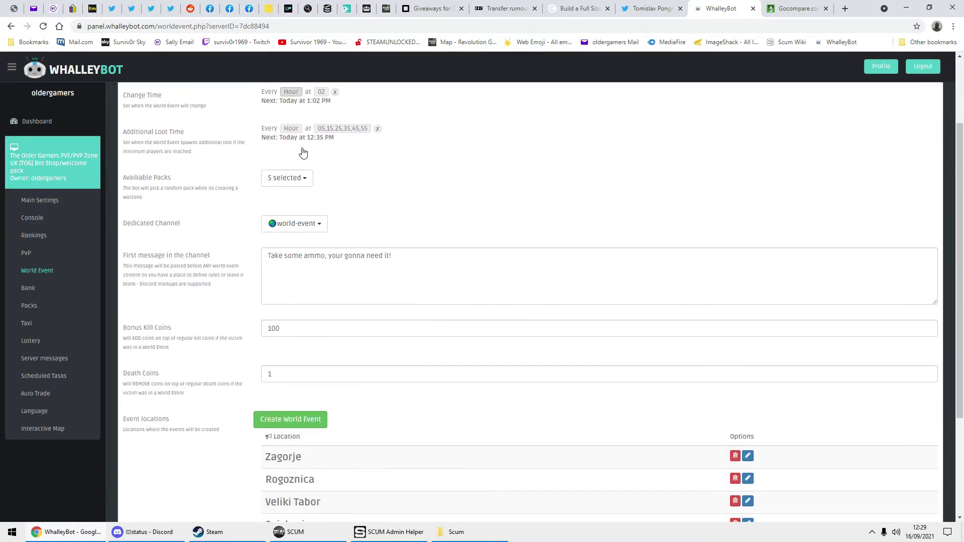
{"action": "scroll", "coordinate": [303, 153], "scroll_direction": "down", "scroll_amount": 3}
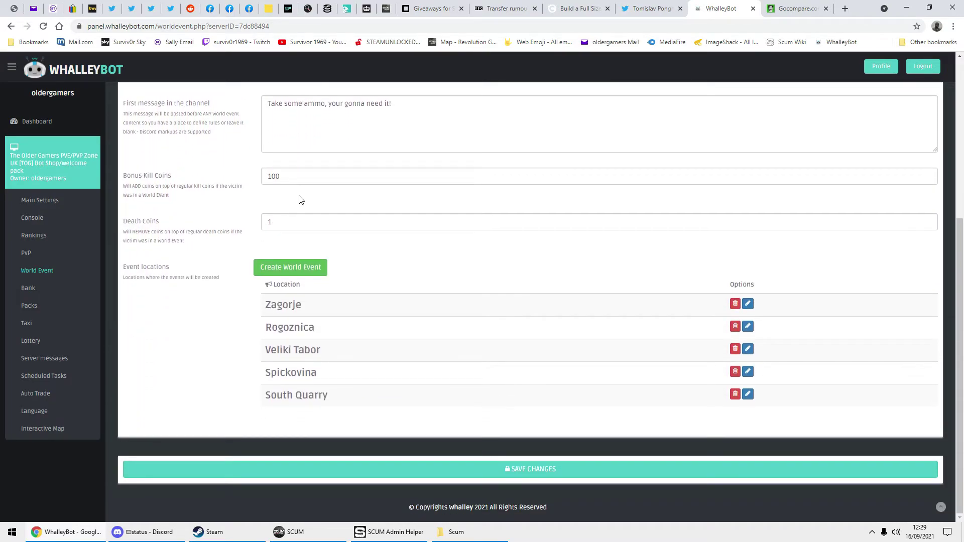